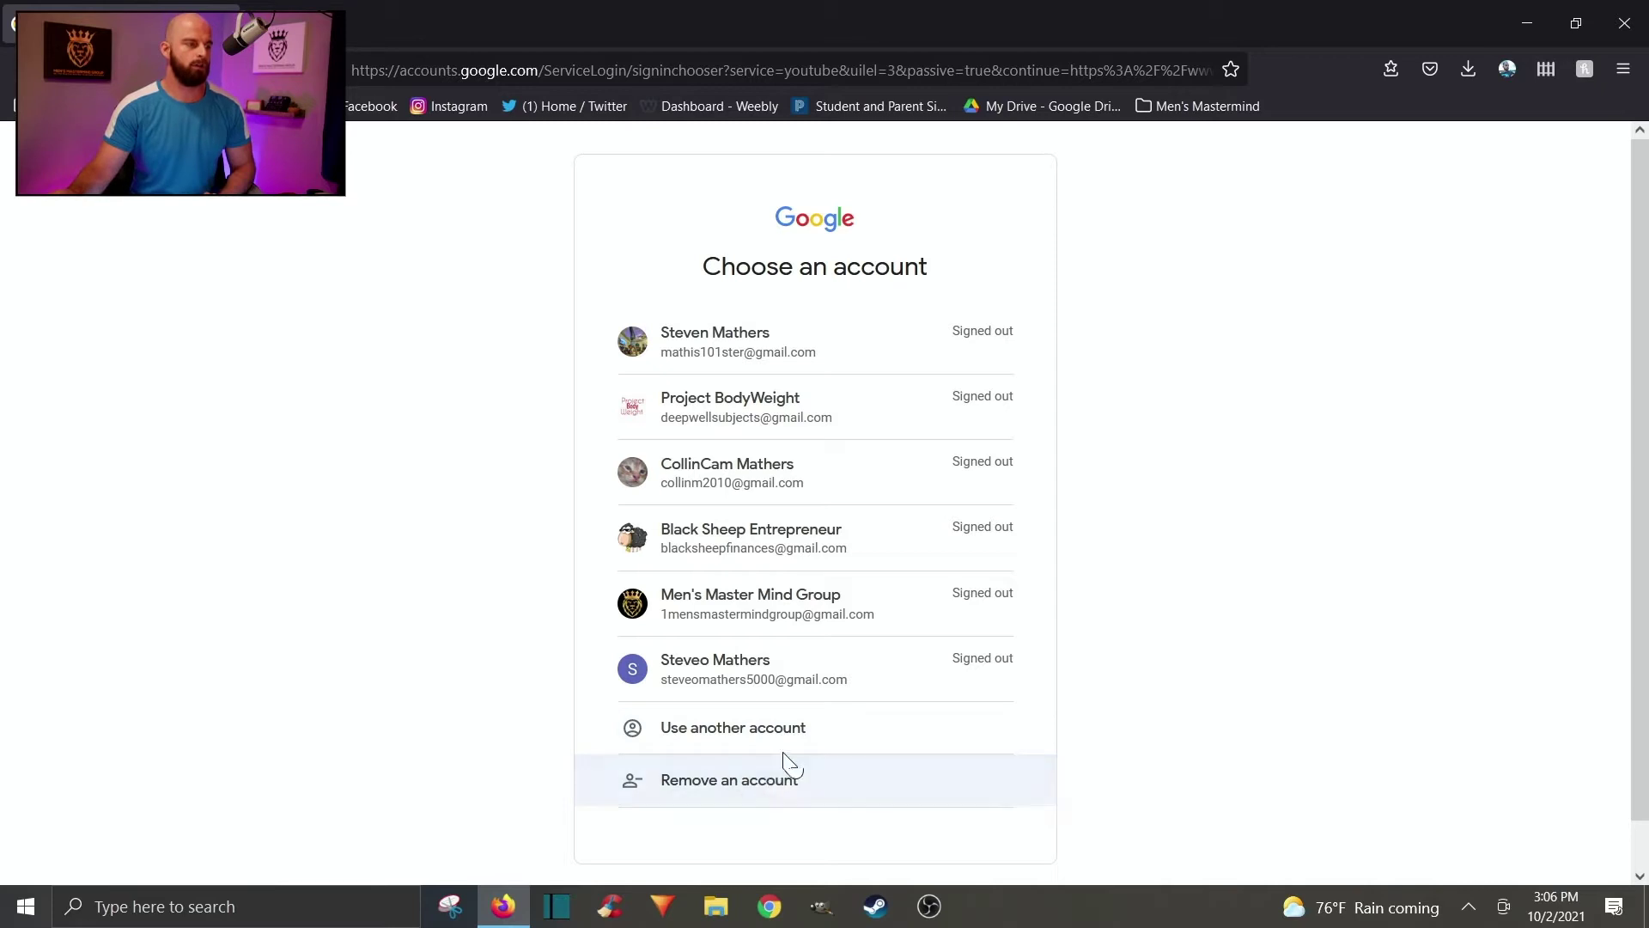
From the sign-in page, start a new Google account for personal use.
click(798, 751)
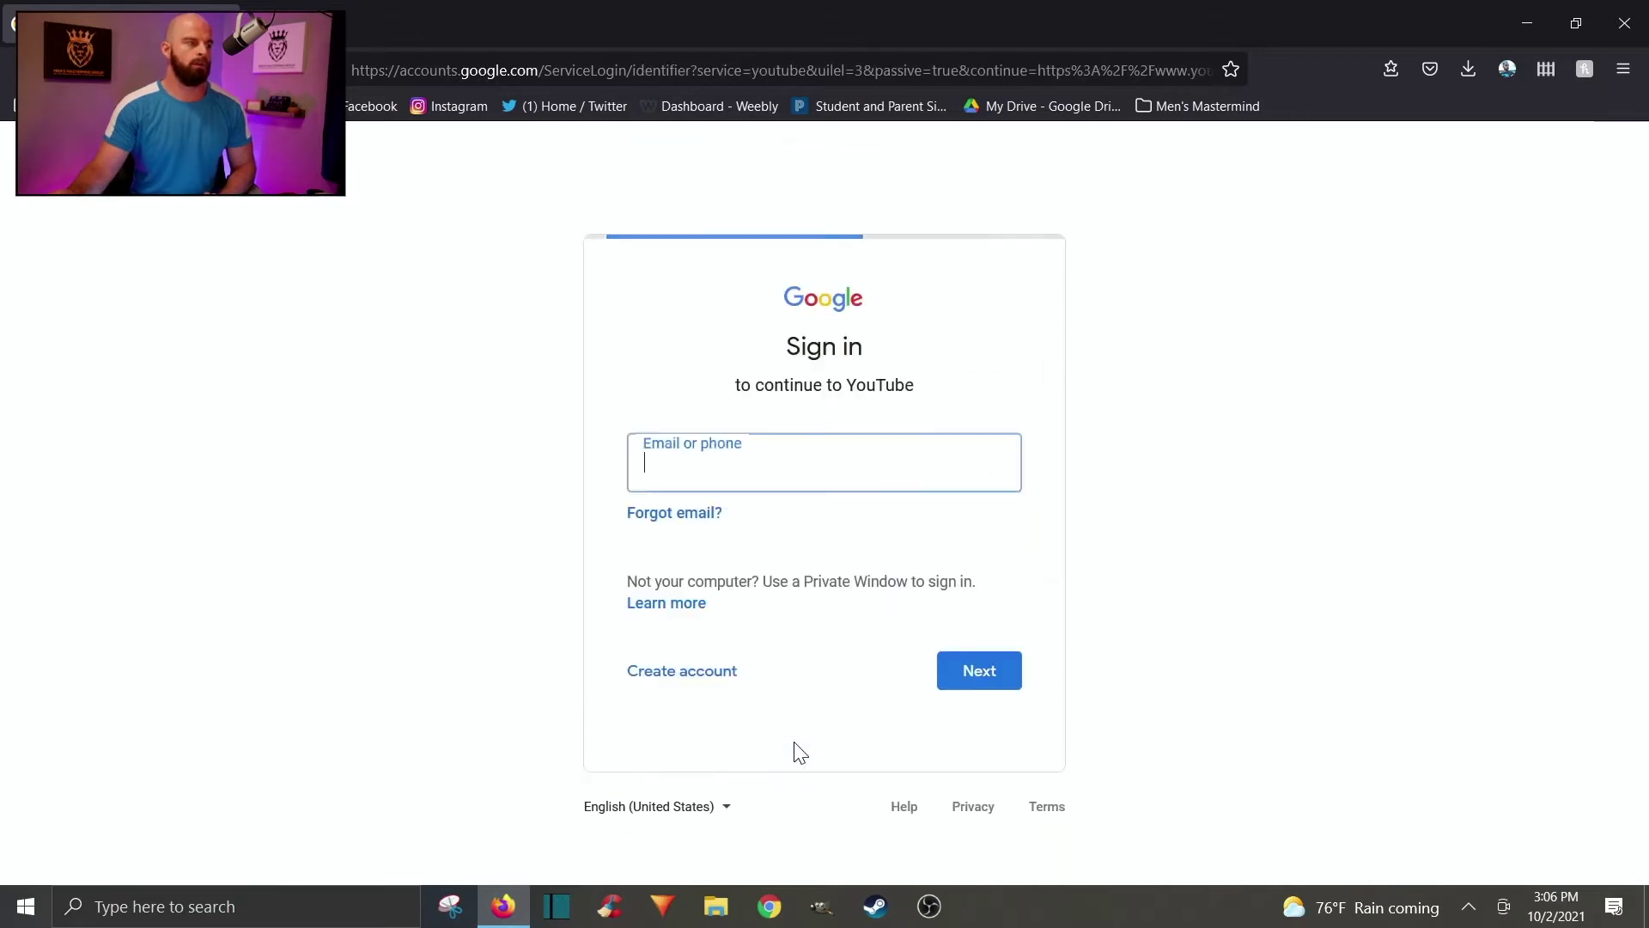
click(1179, 356)
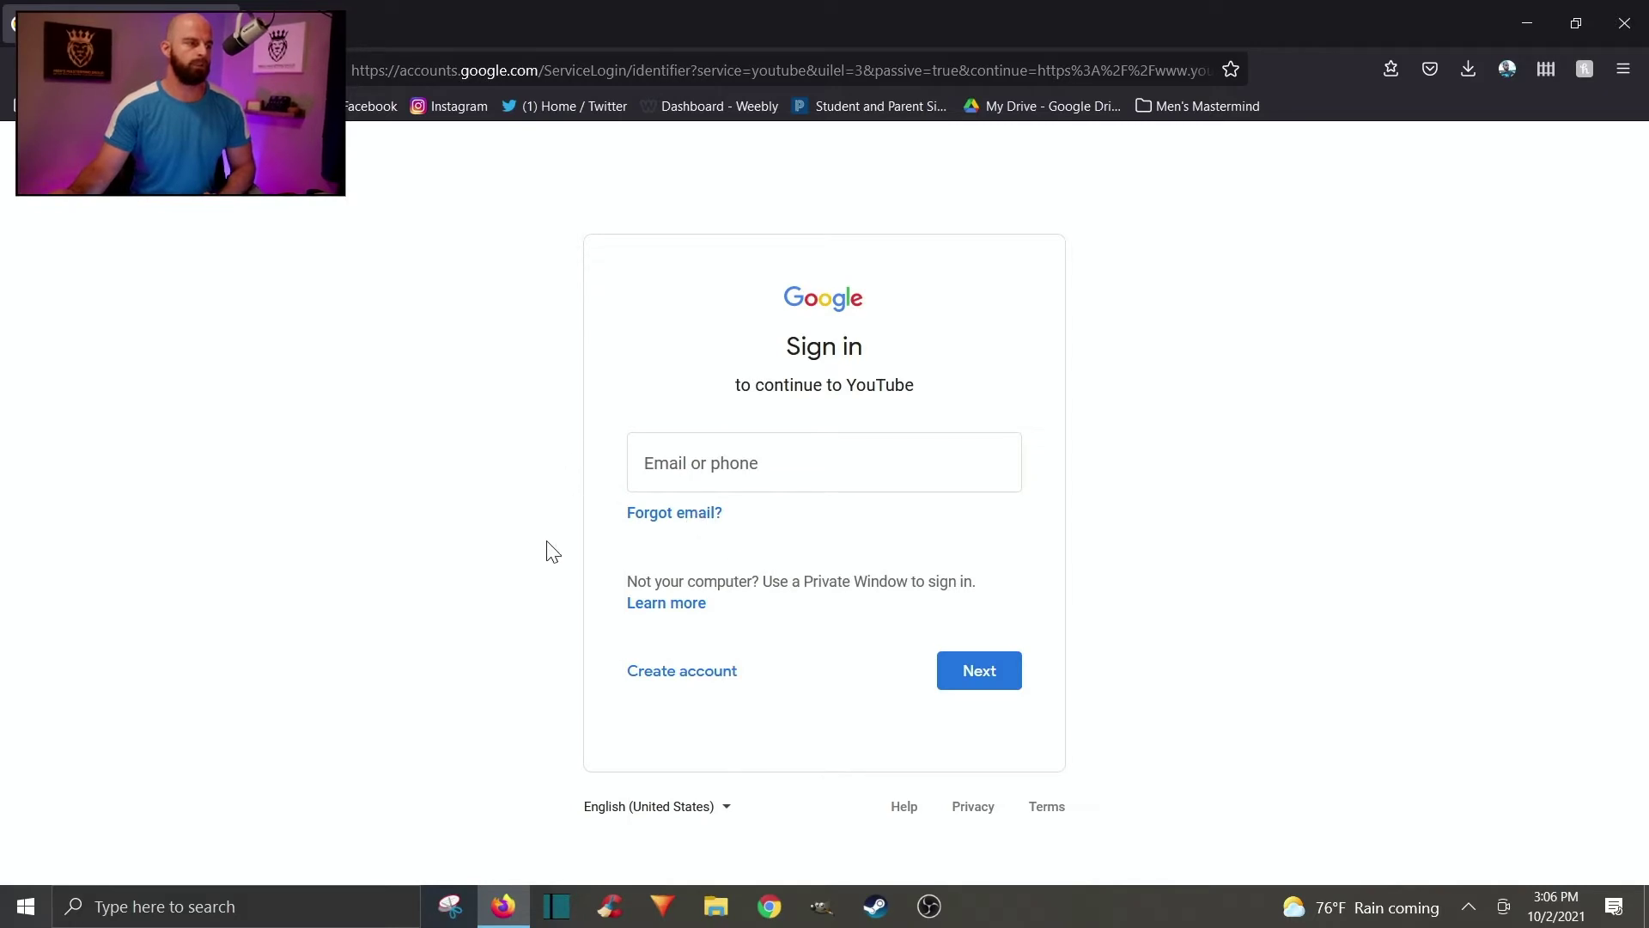
click(703, 679)
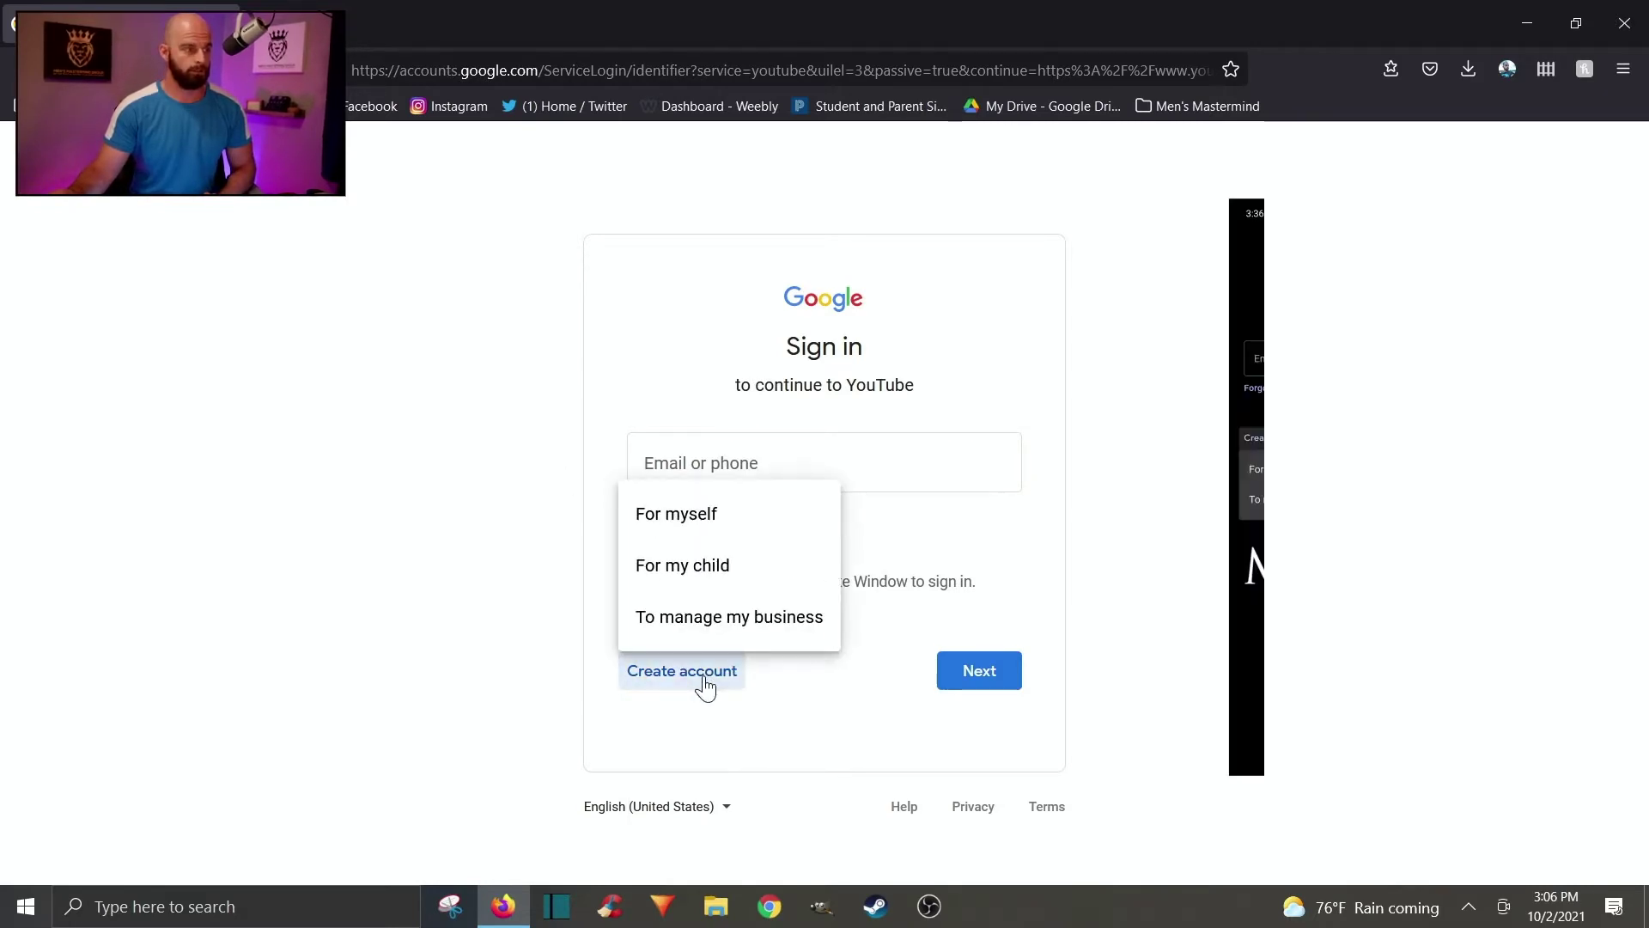
click(756, 518)
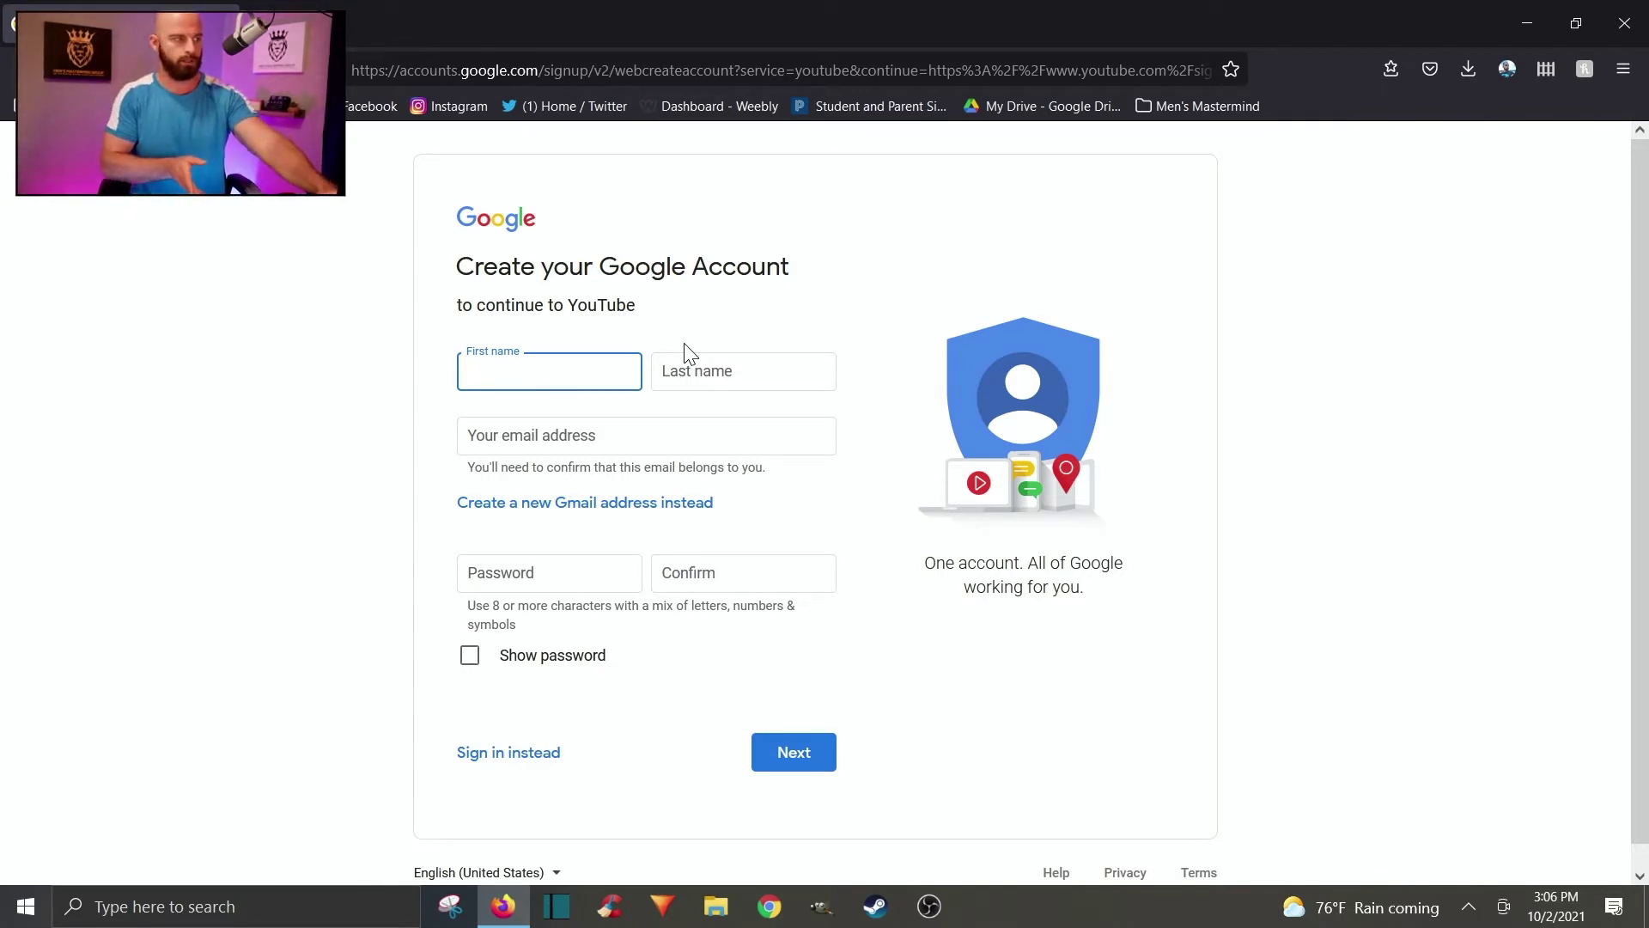
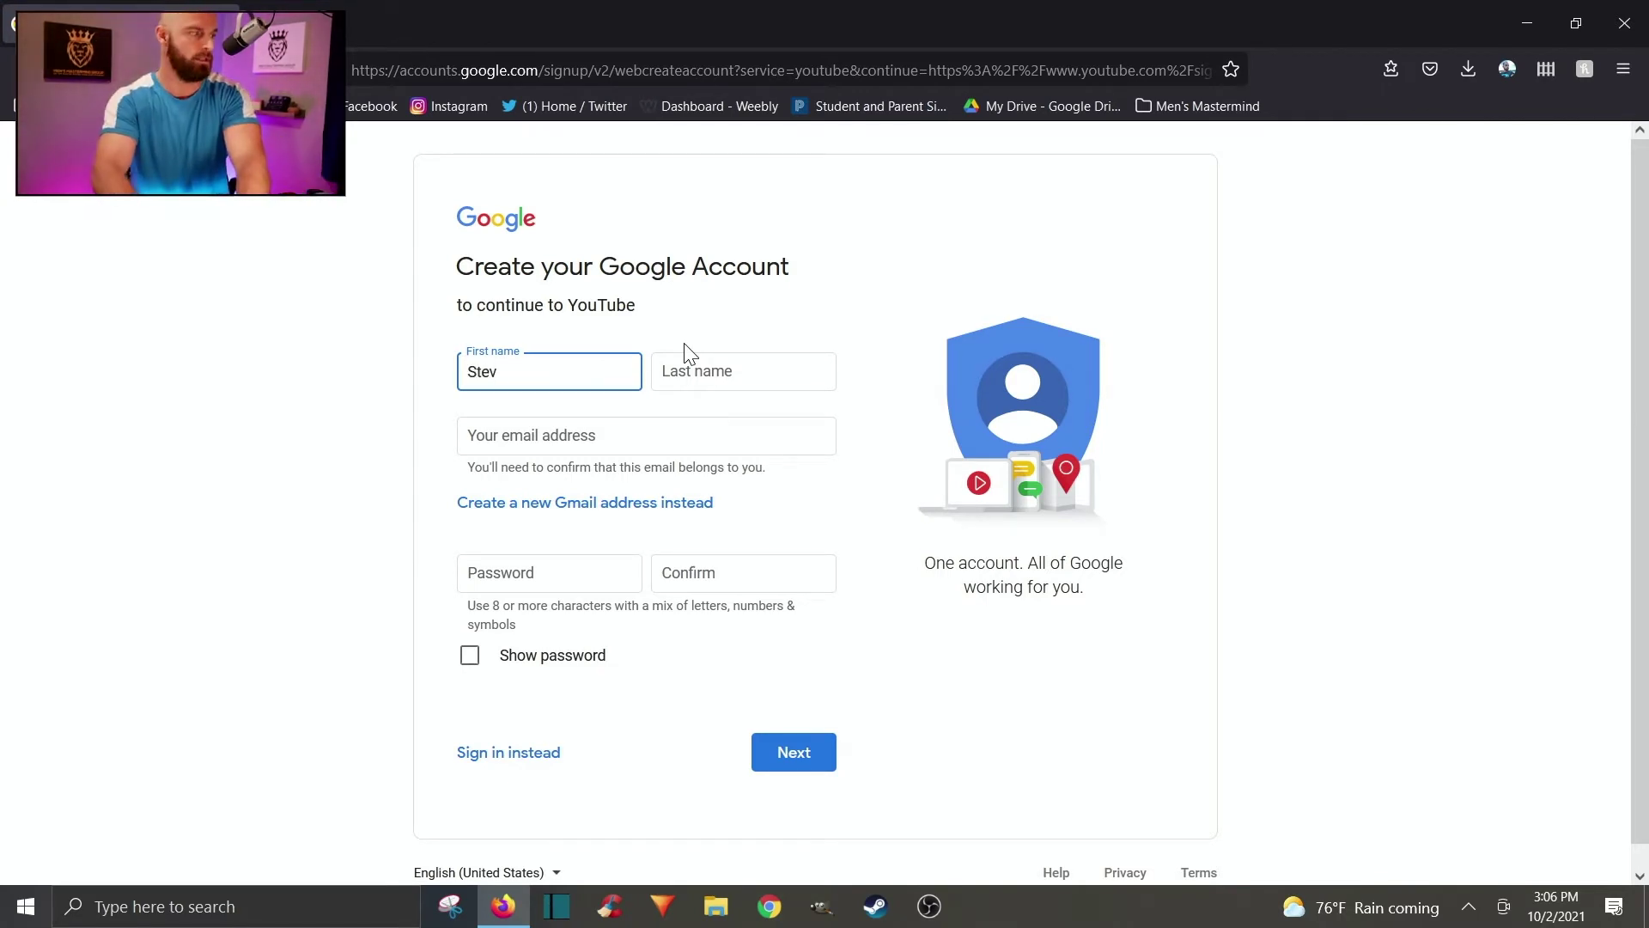
Enter the first and last name in the account form and try an email address.
key(Tab)
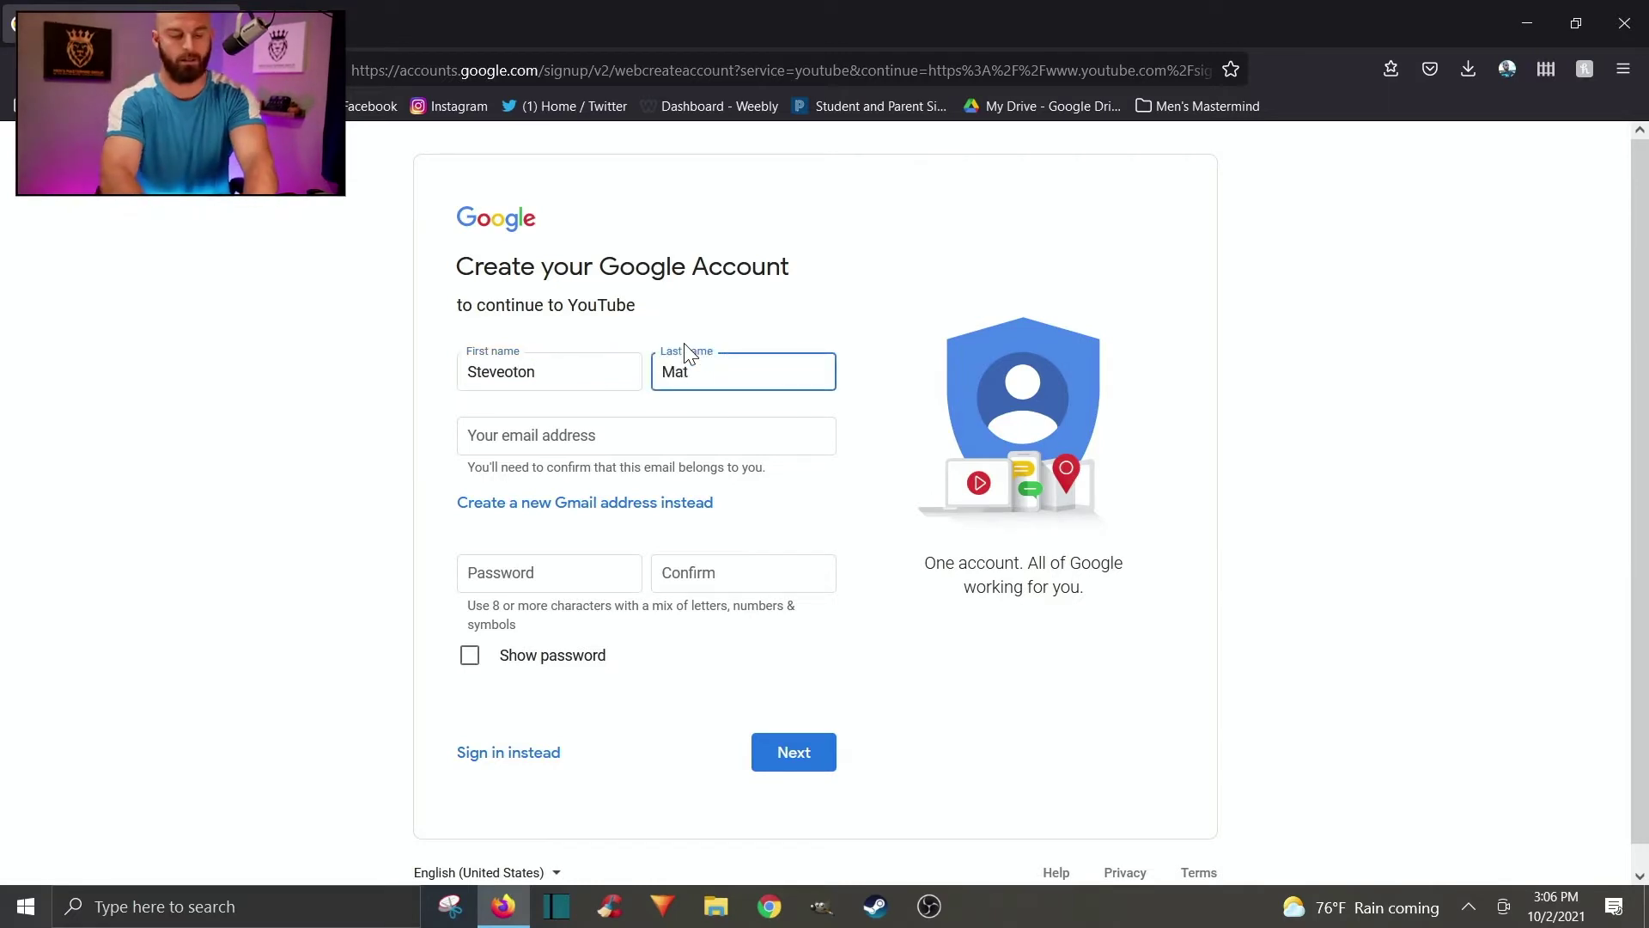
key(Tab)
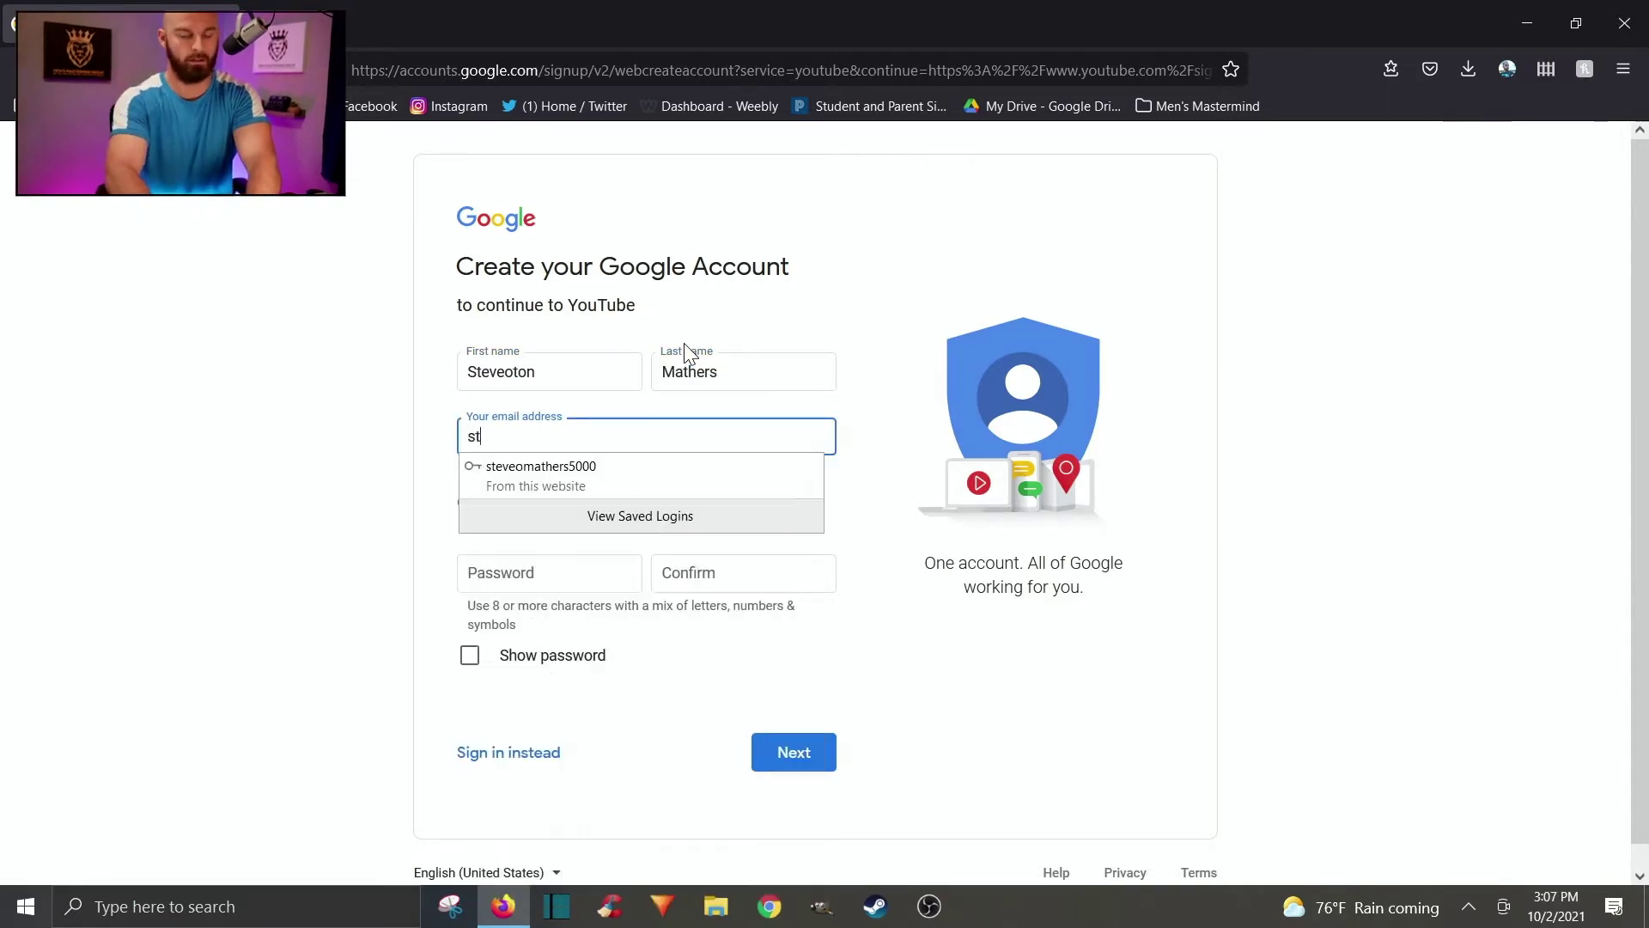
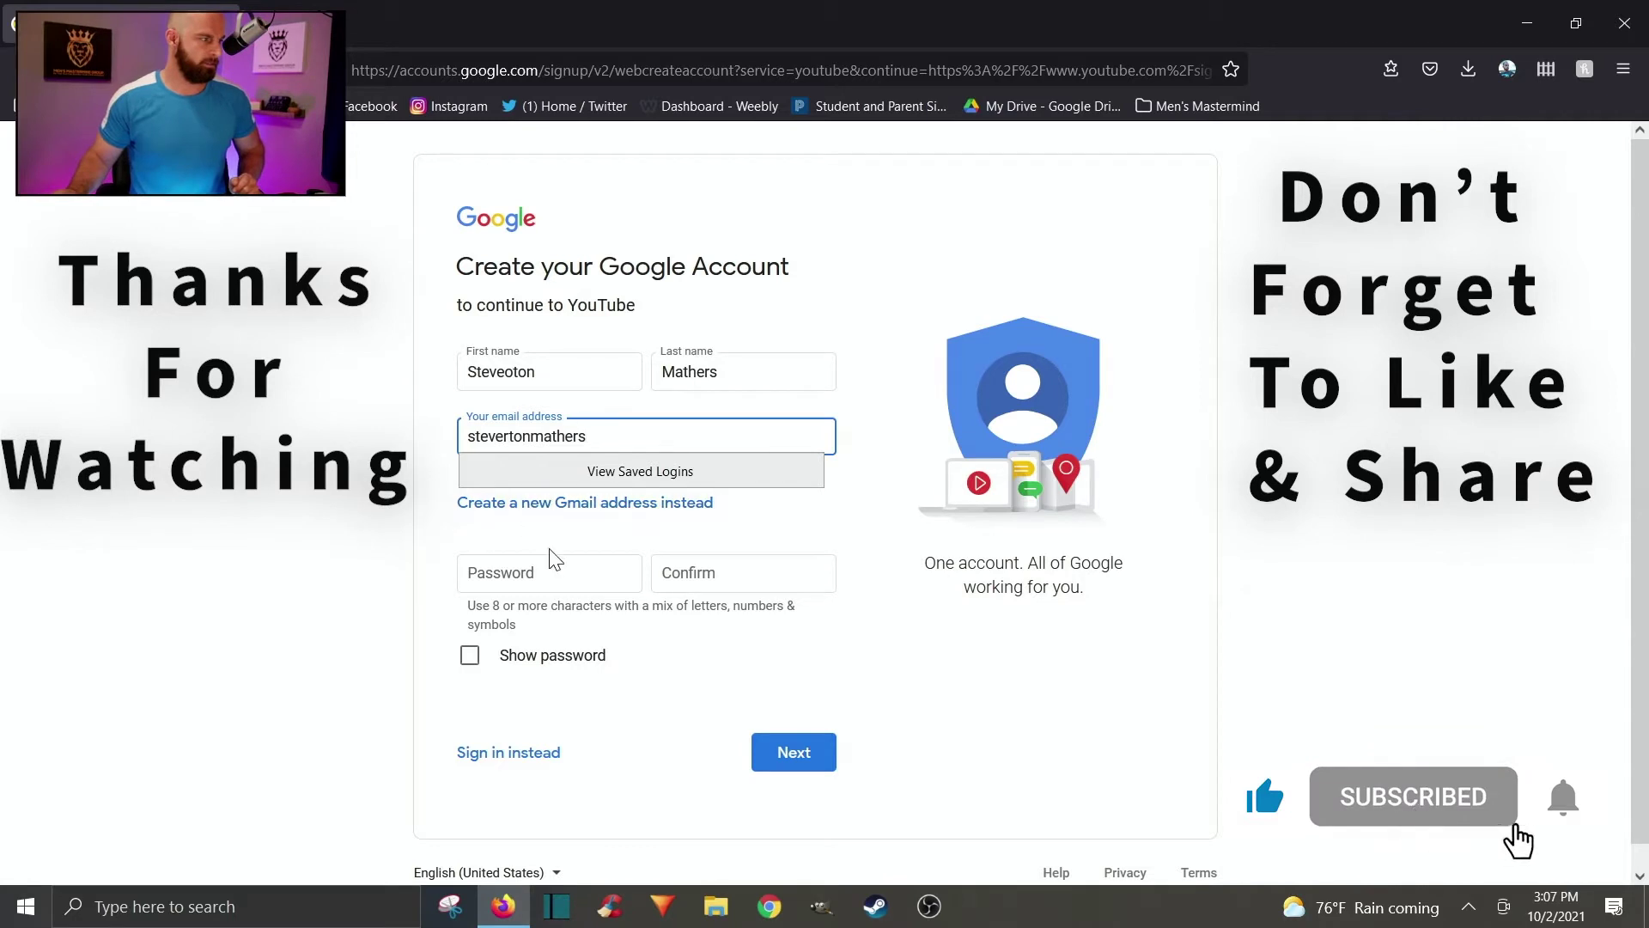
Choose to create a new Gmail address and enter the desired username.
click(639, 504)
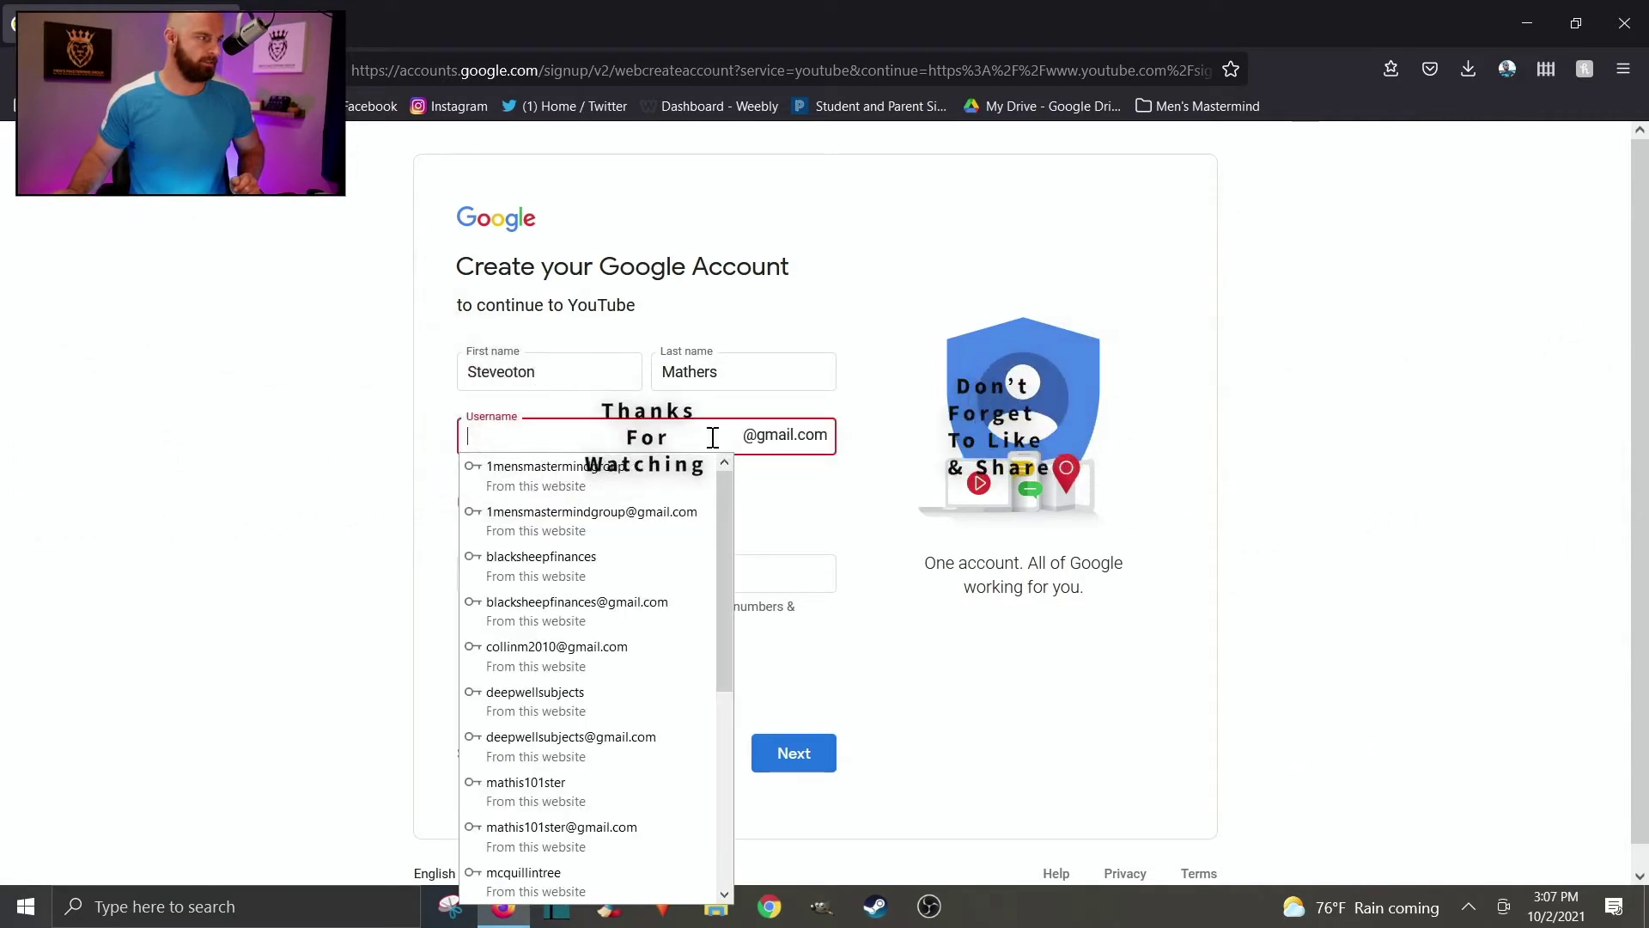
click(715, 433)
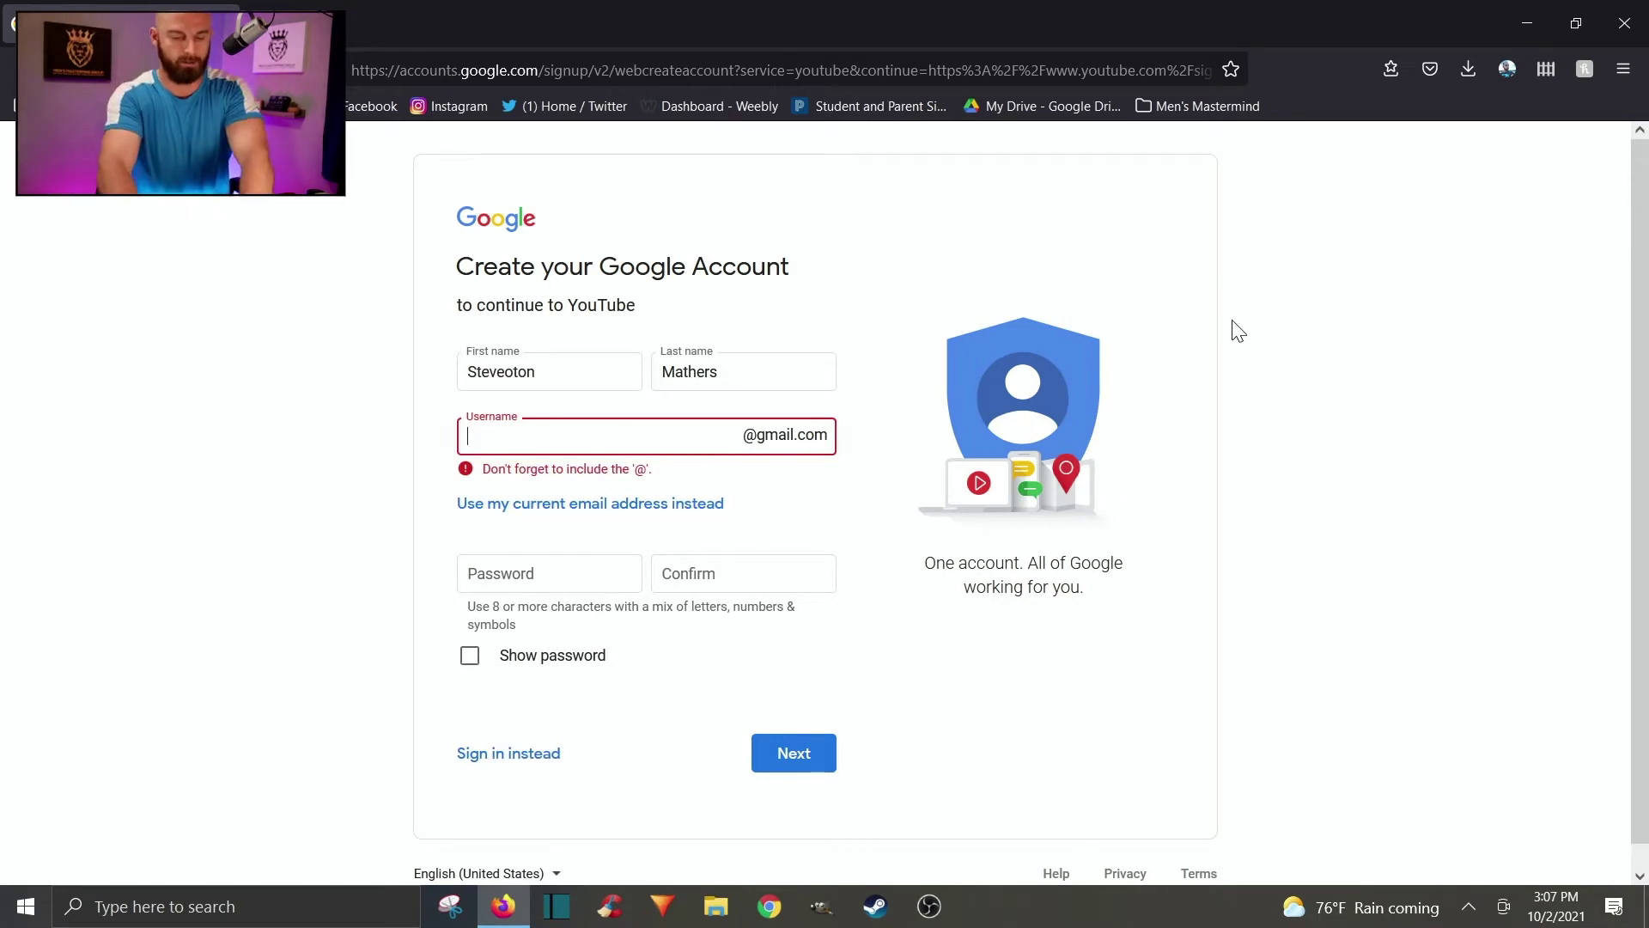
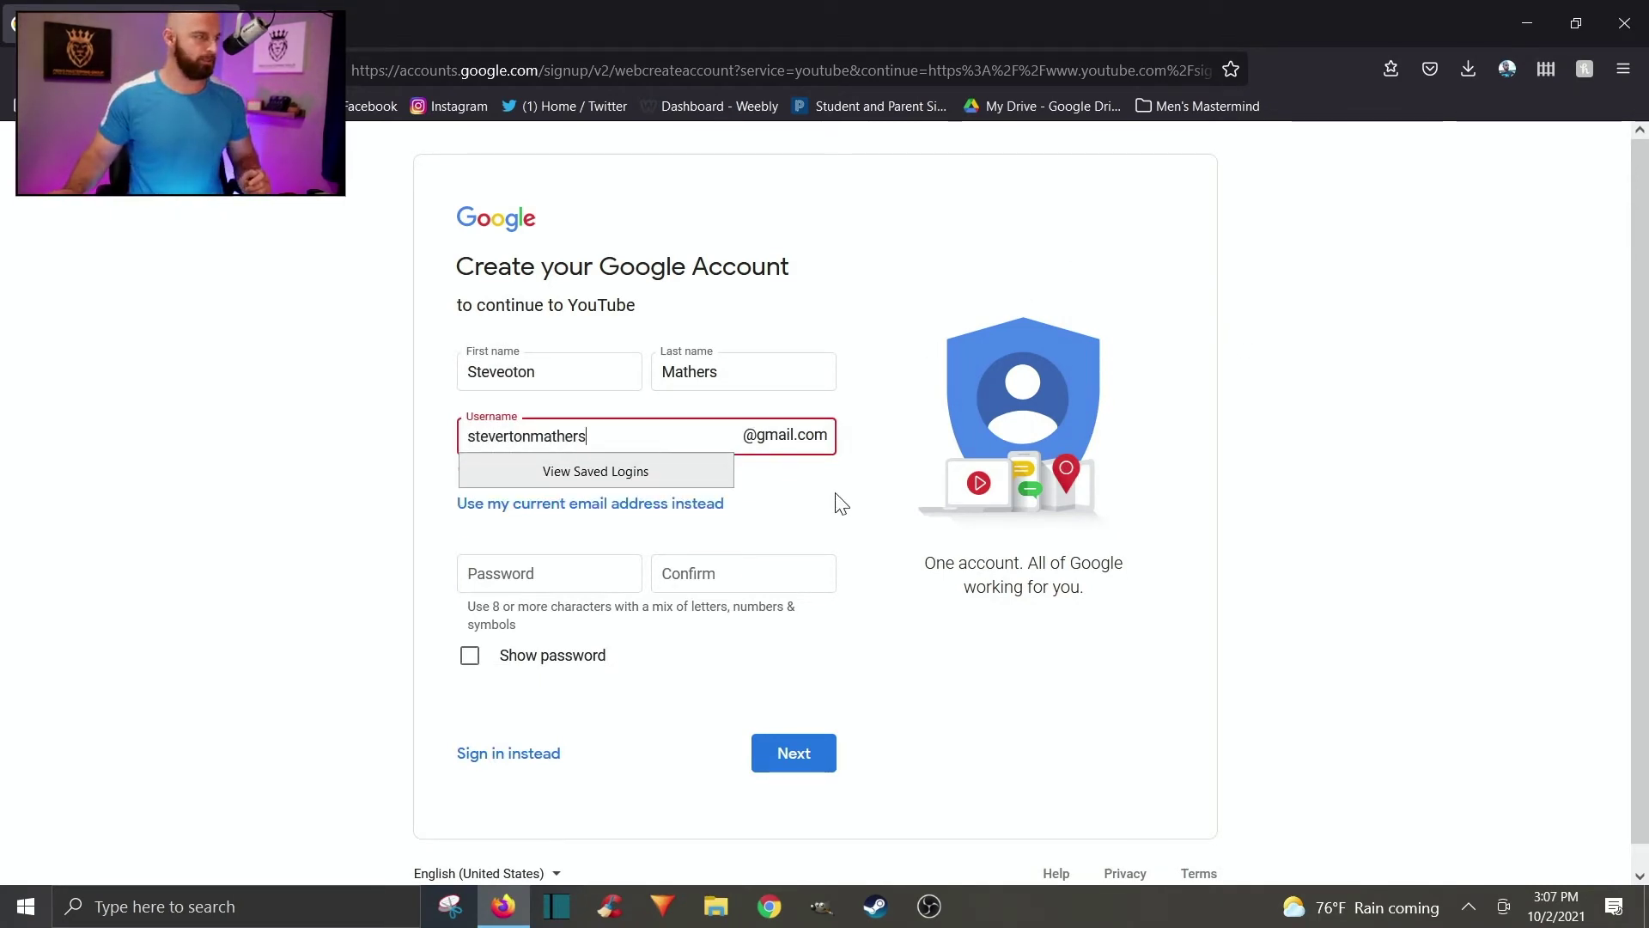
click(841, 504)
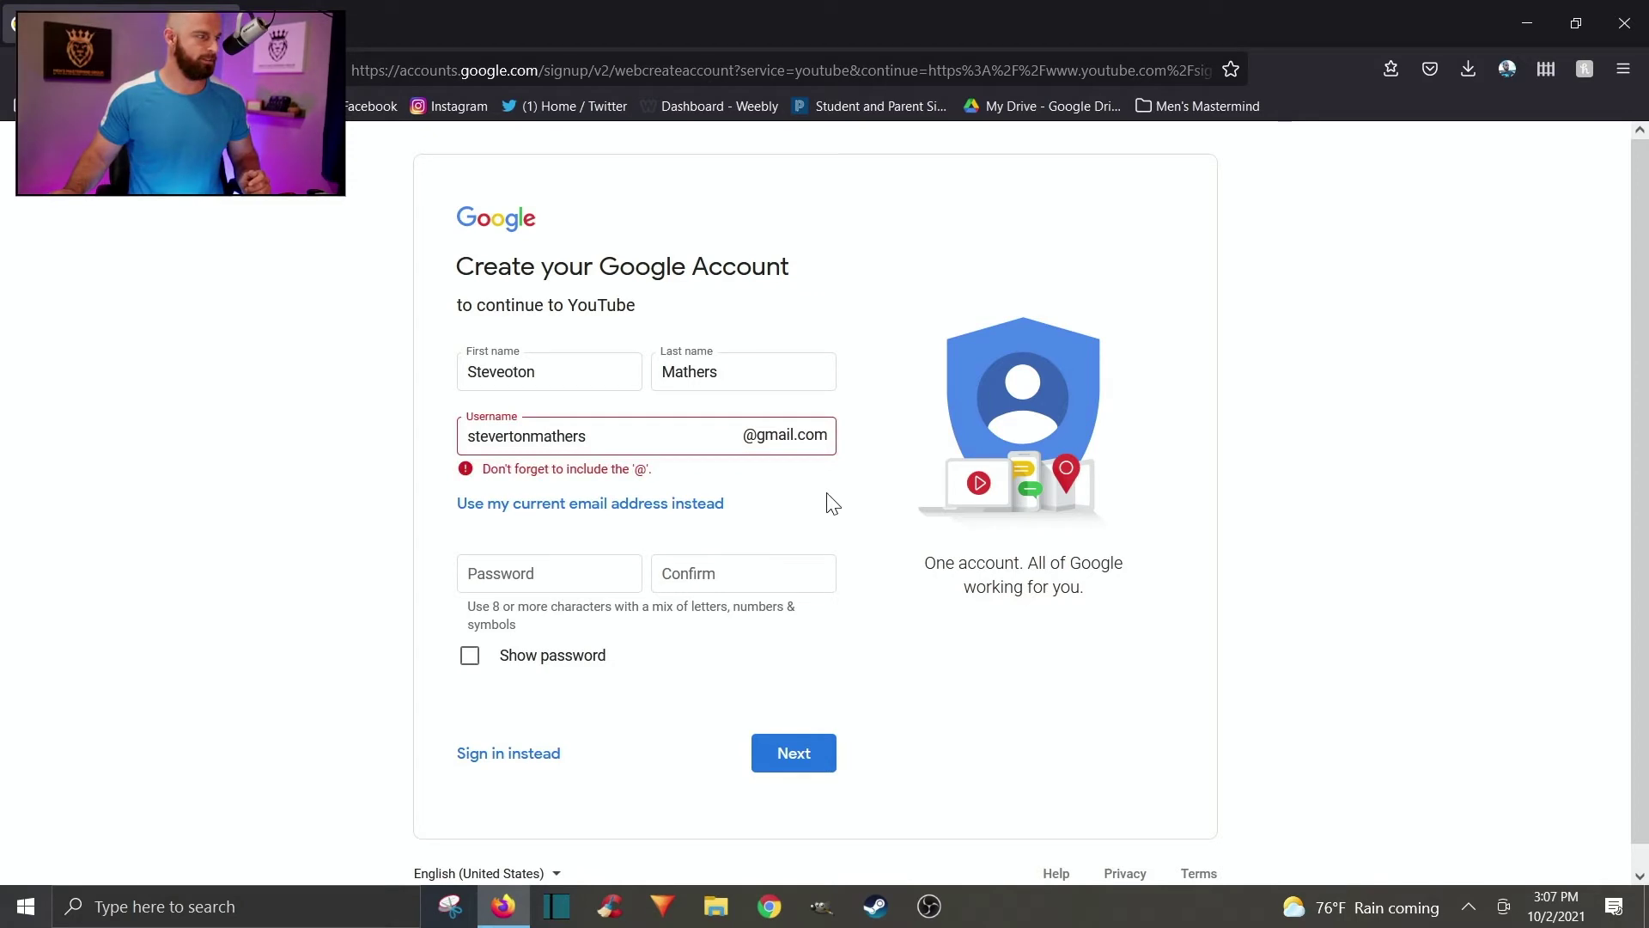
Enter and confirm the account password, submit the details, and save the login.
click(619, 577)
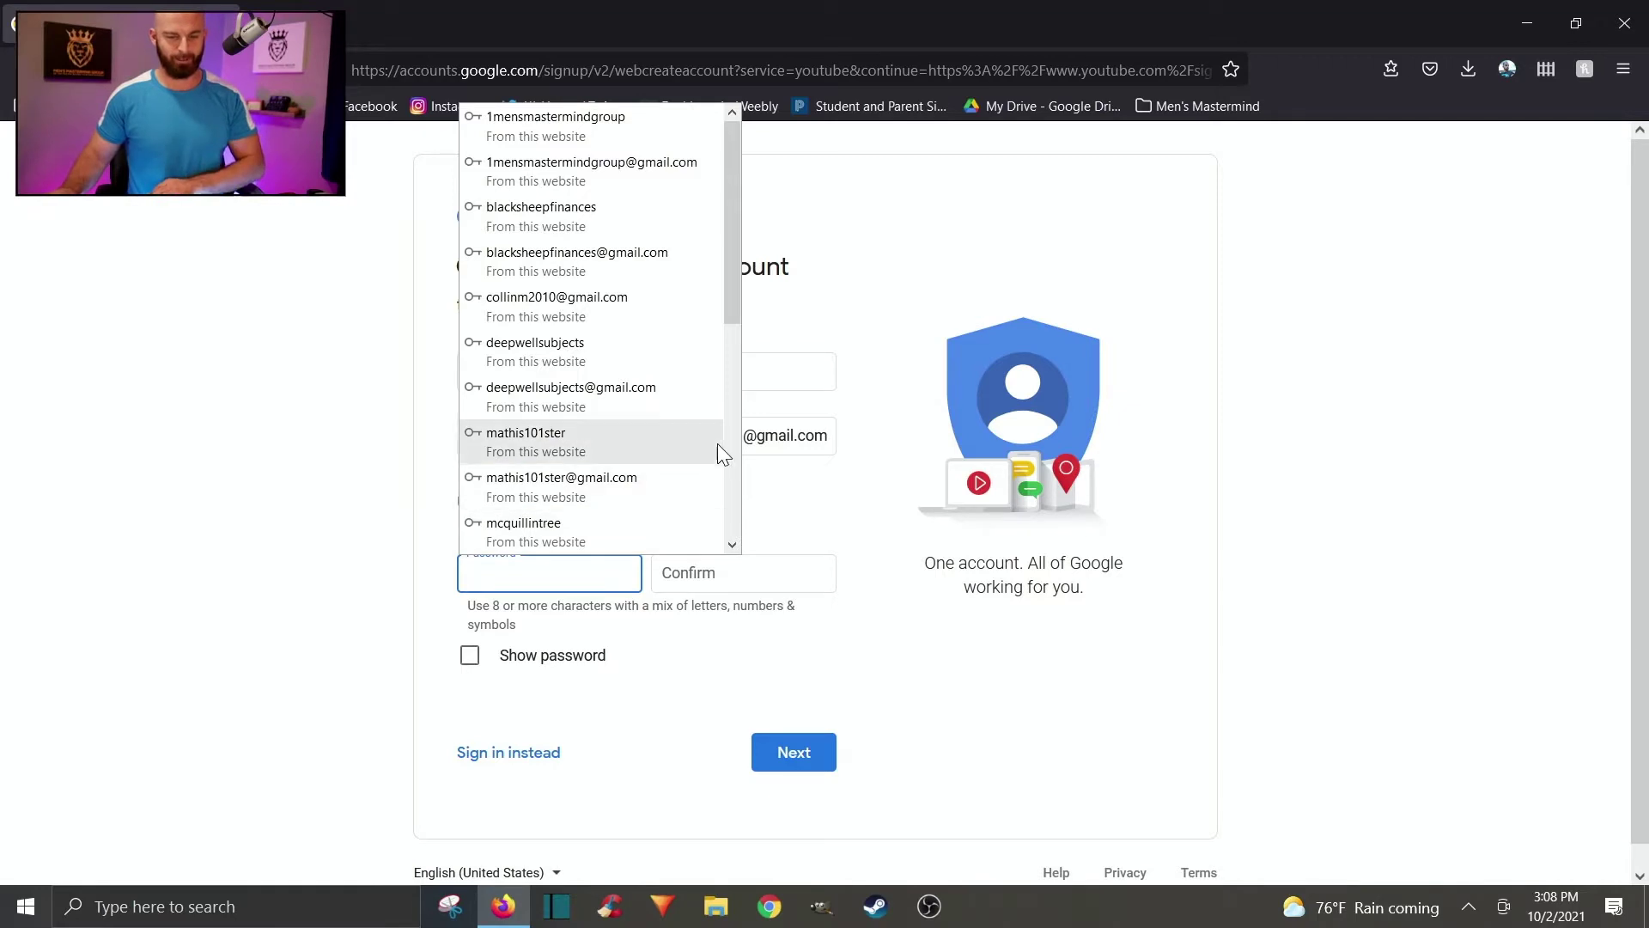
click(844, 255)
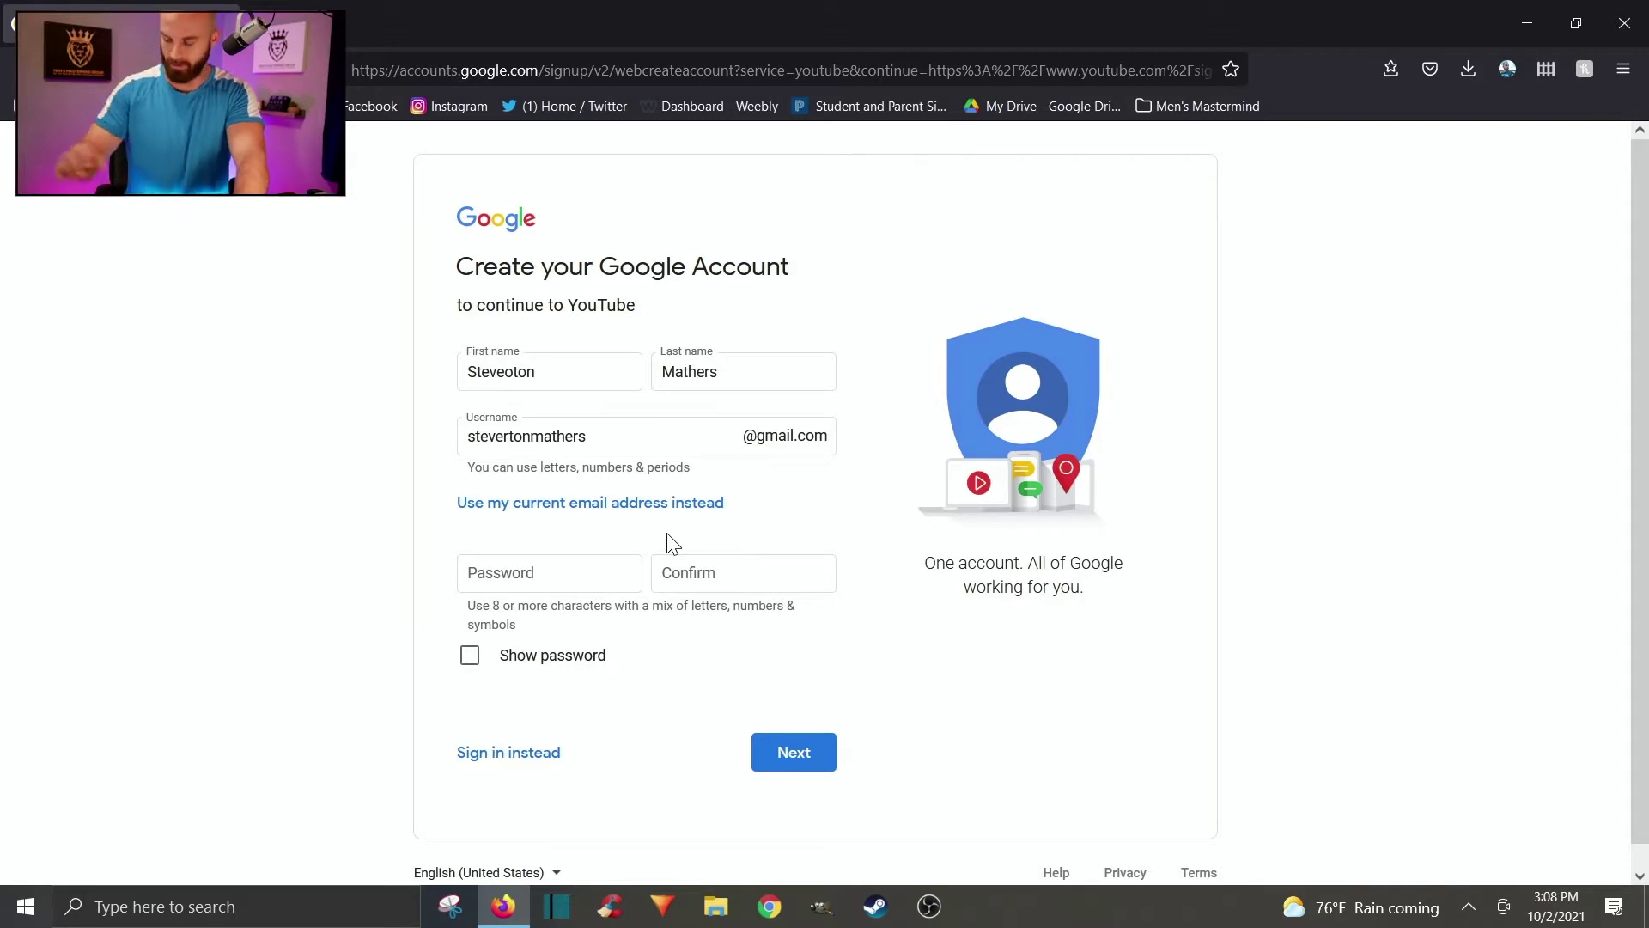
click(497, 571)
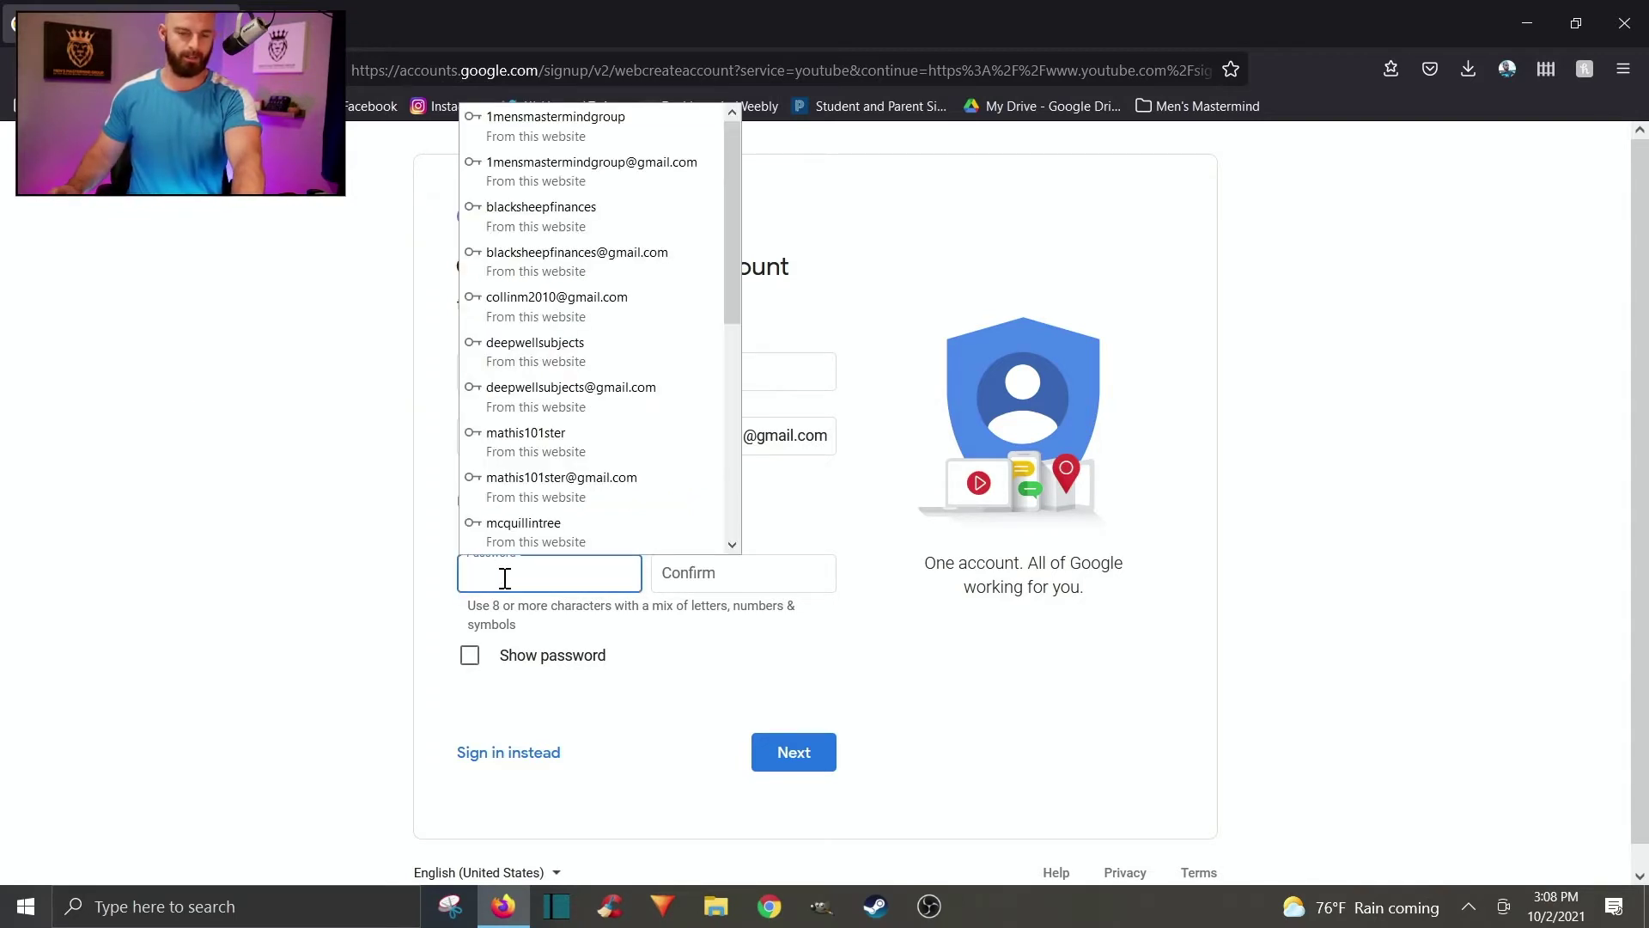
text(*)
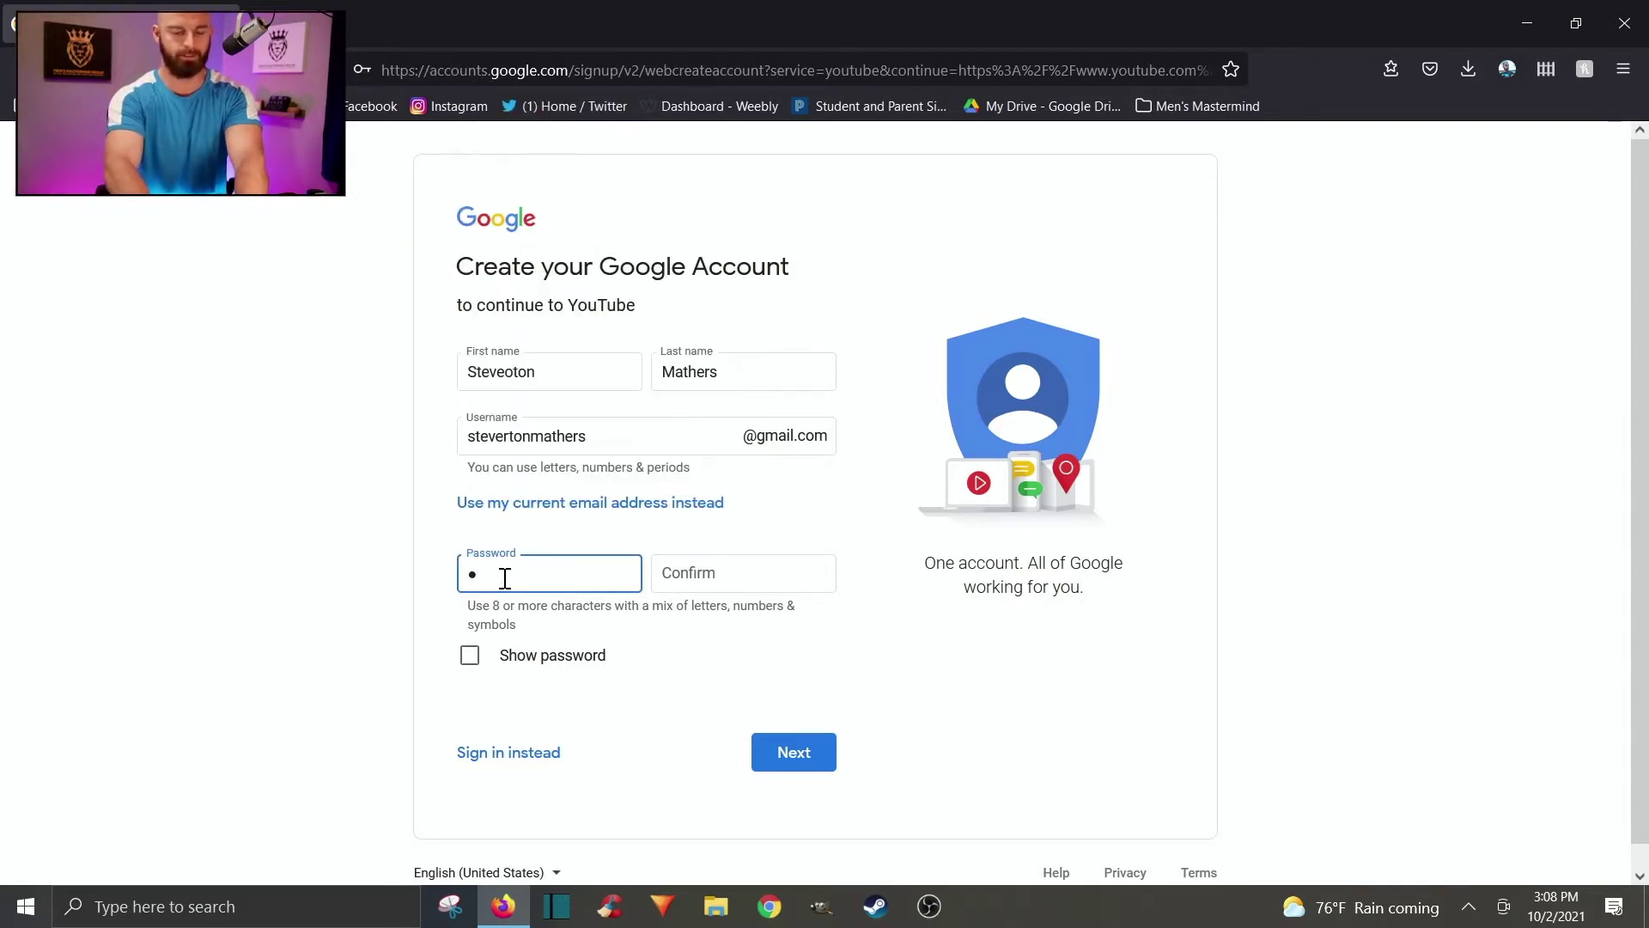
text(********)
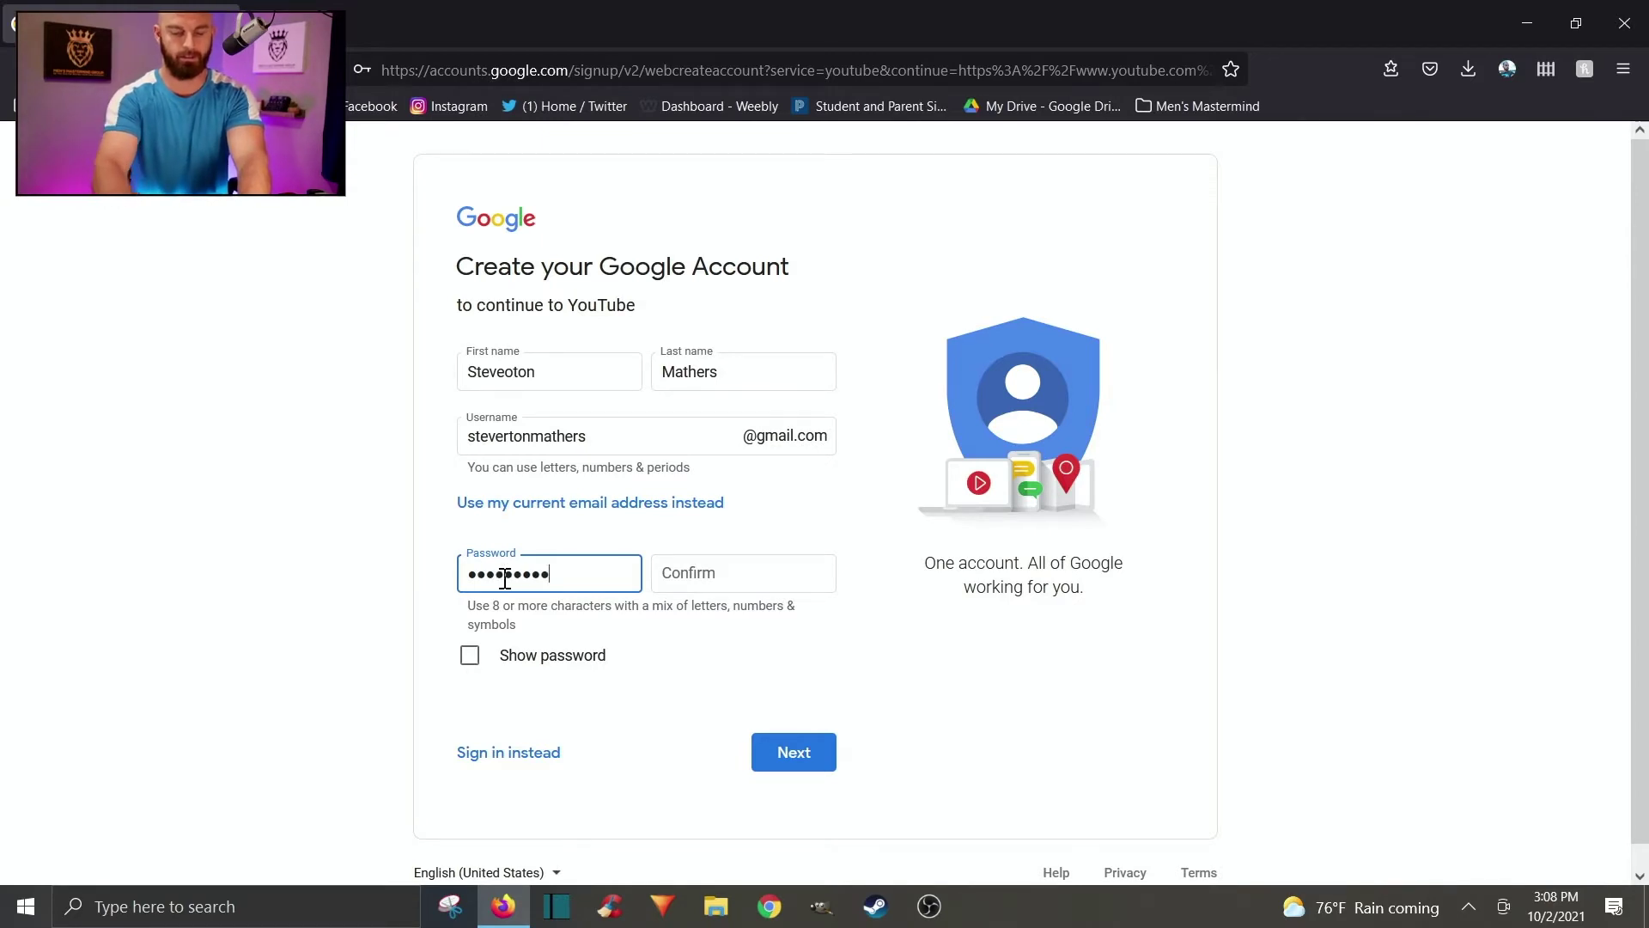
text(**)
key(Tab)
text(**)
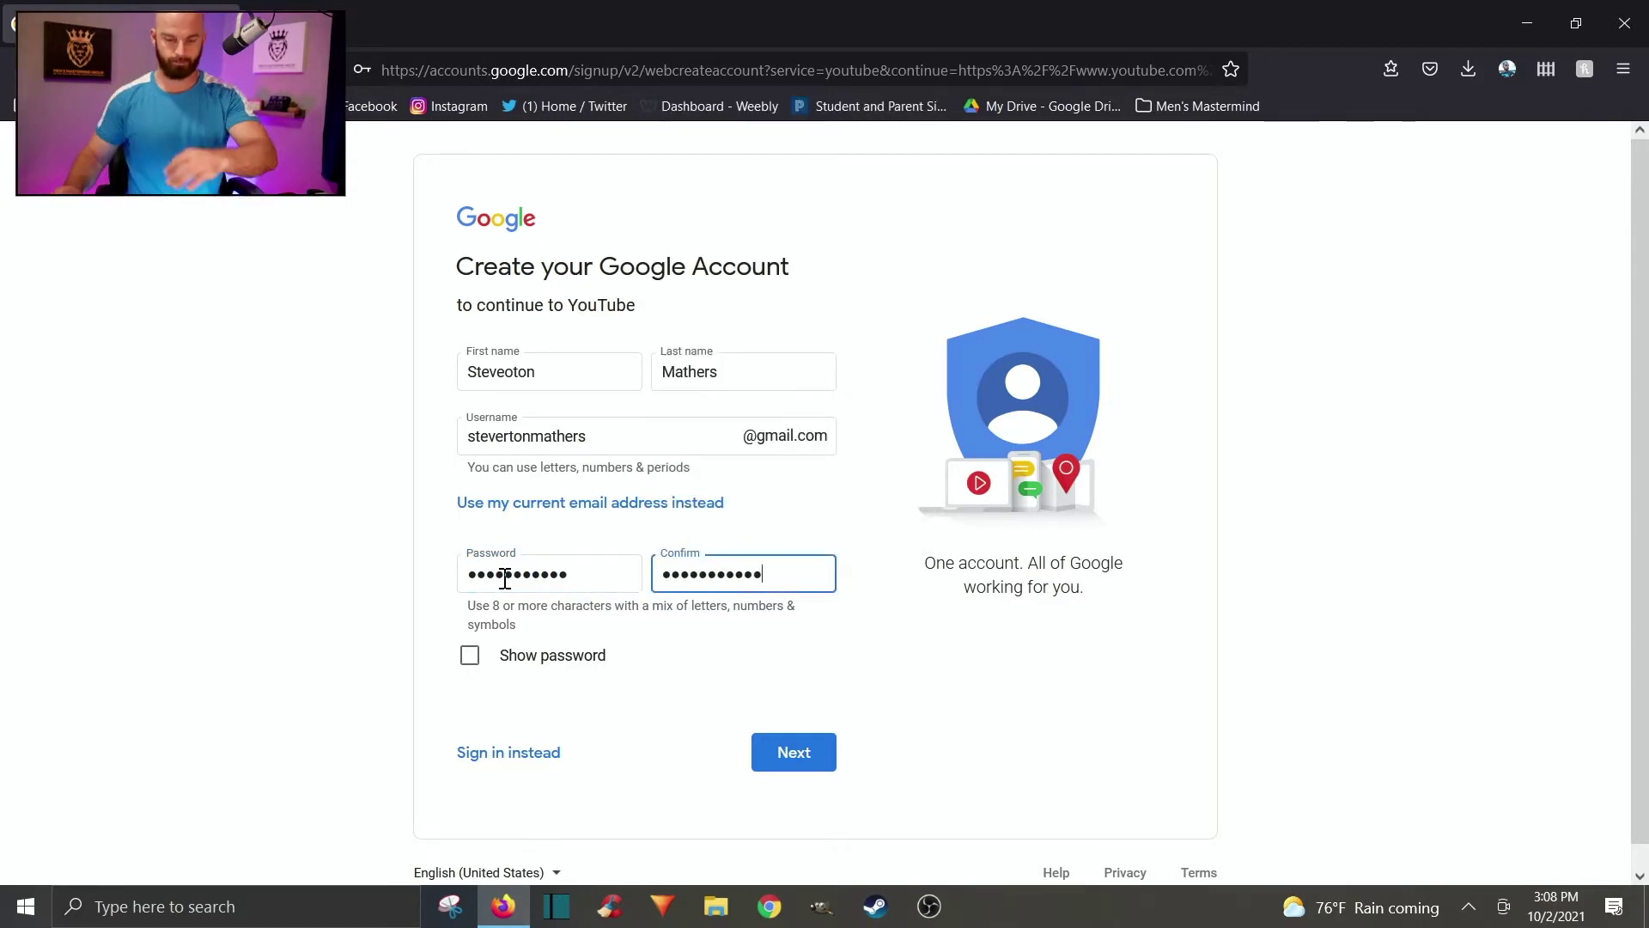
click(810, 762)
click(577, 340)
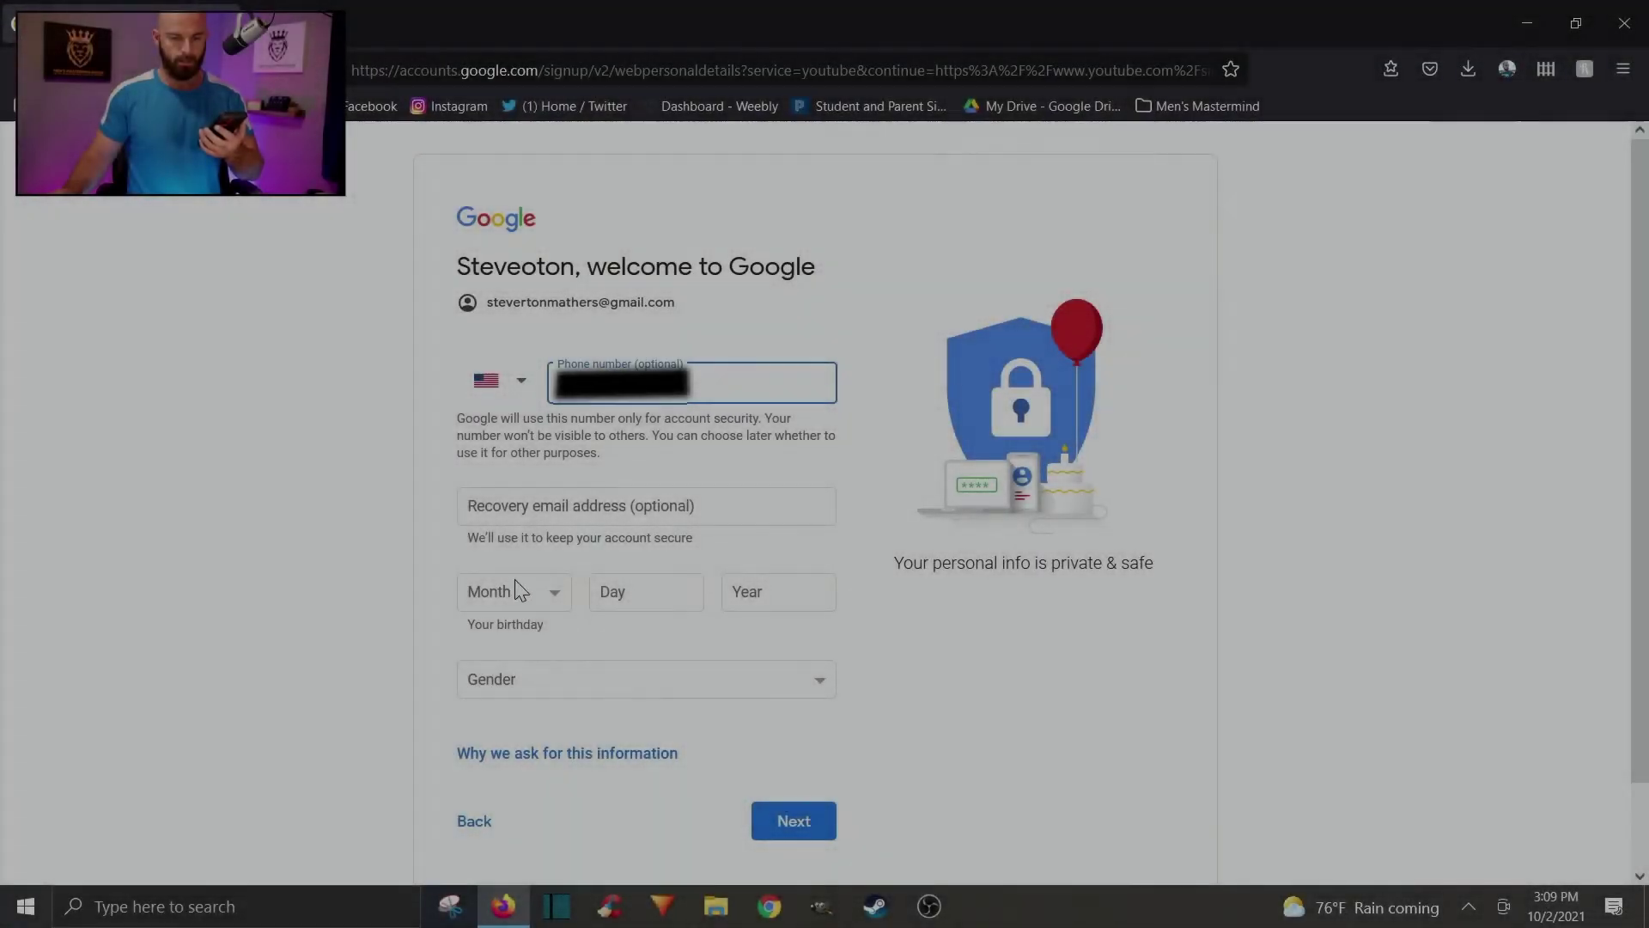
scroll(552, 626, down, 1)
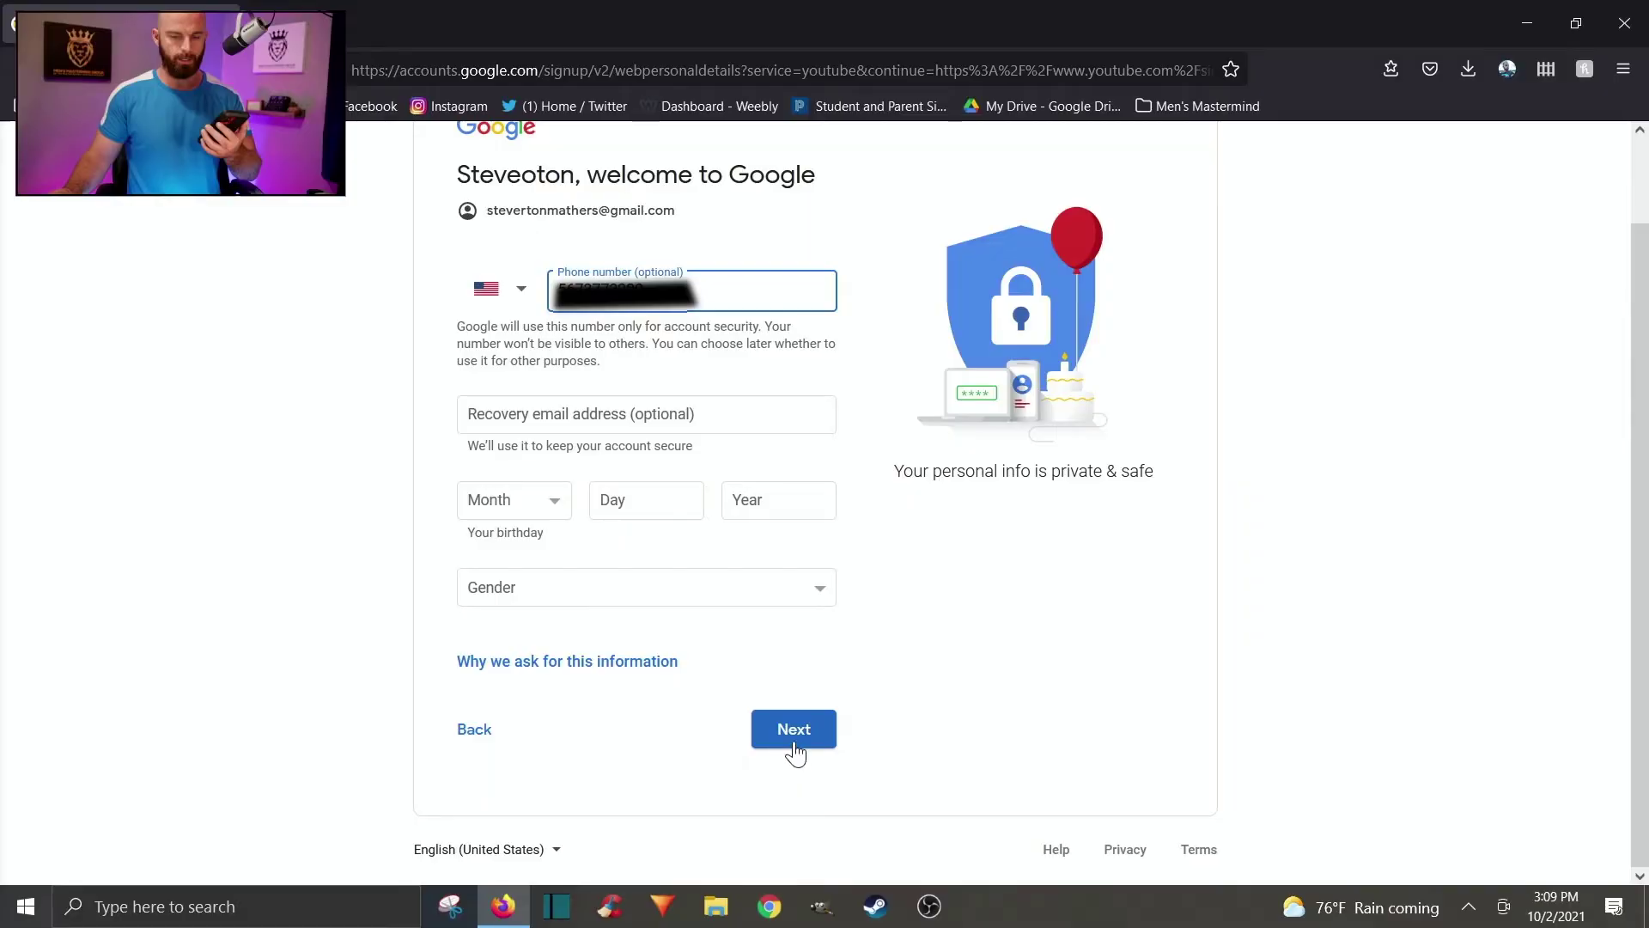
click(791, 744)
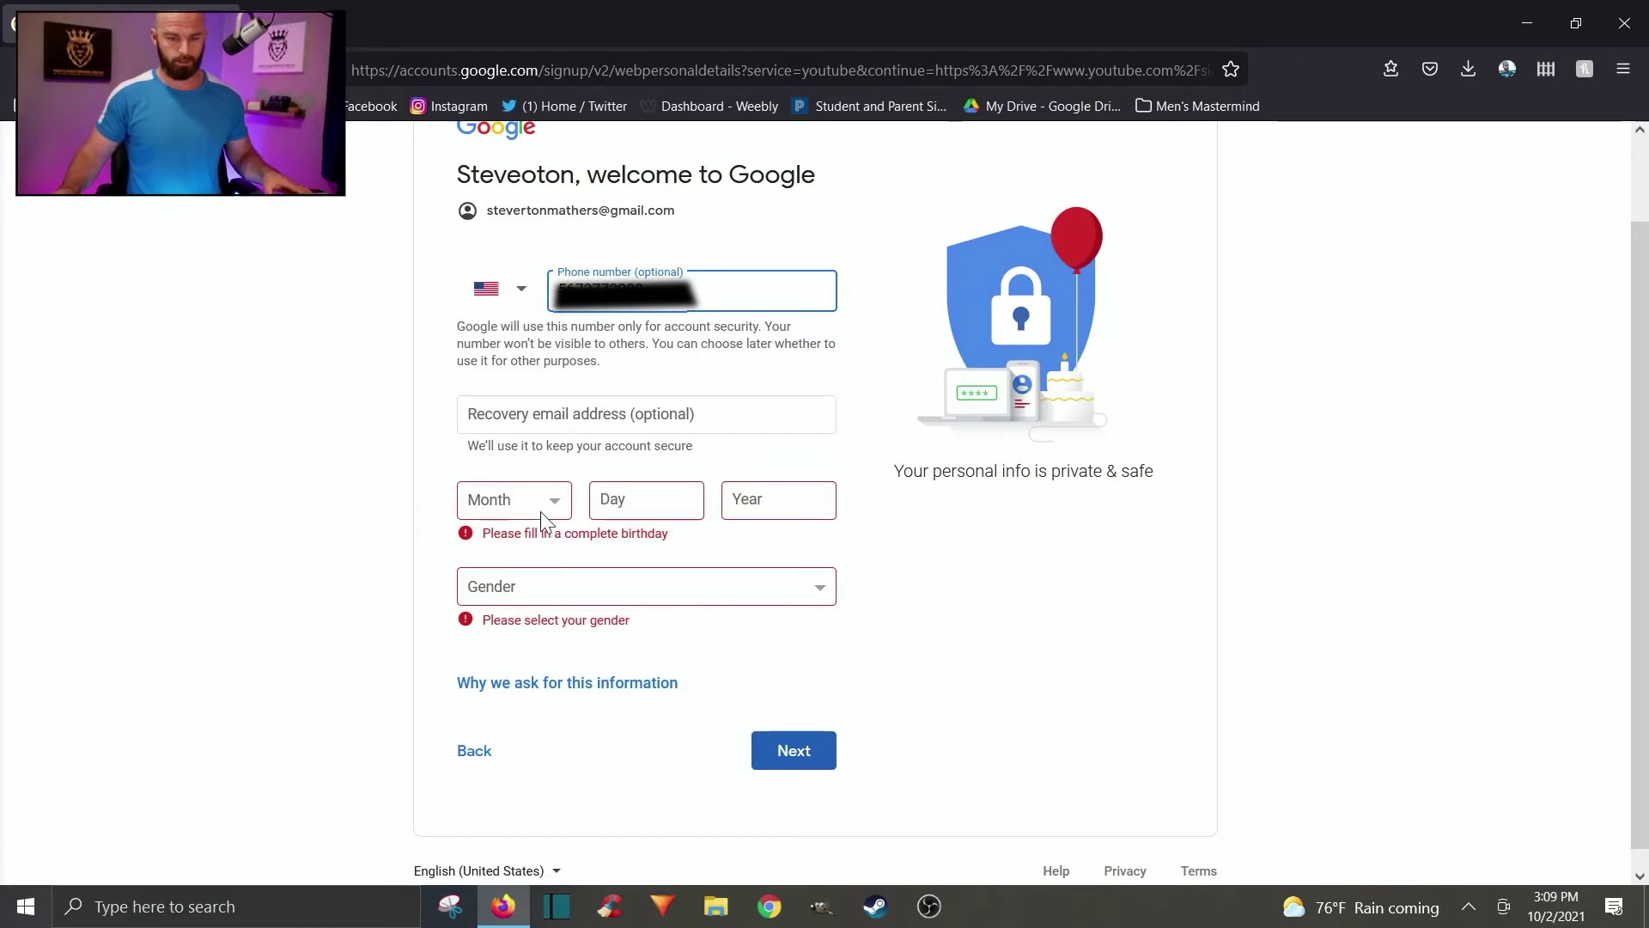
click(554, 512)
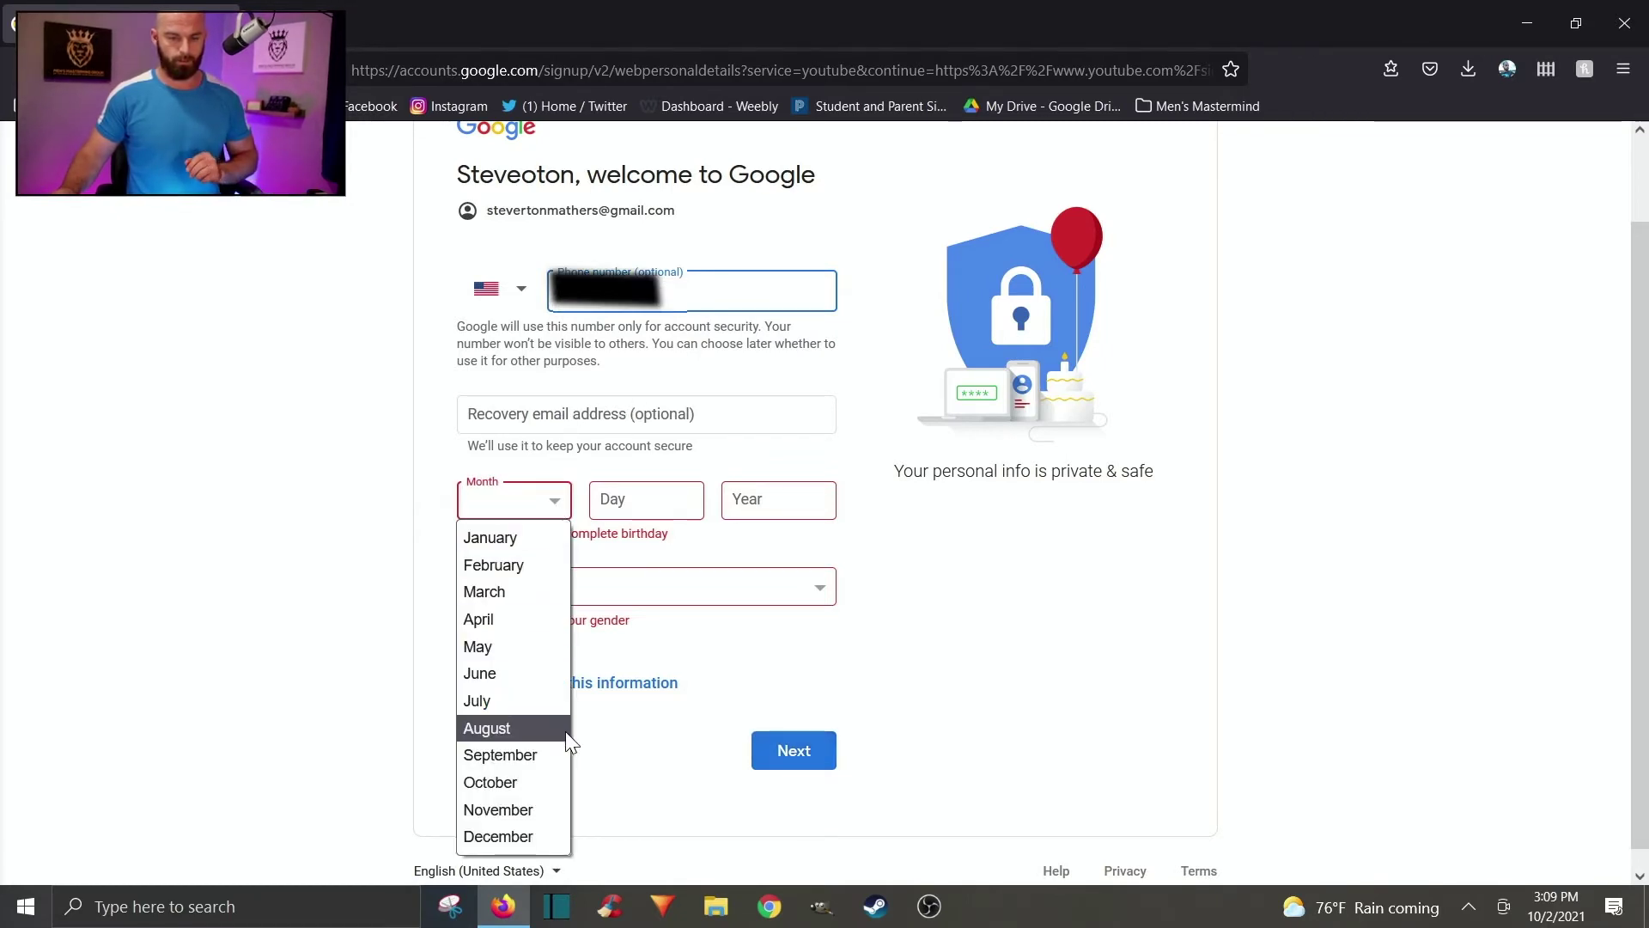
click(555, 752)
click(665, 509)
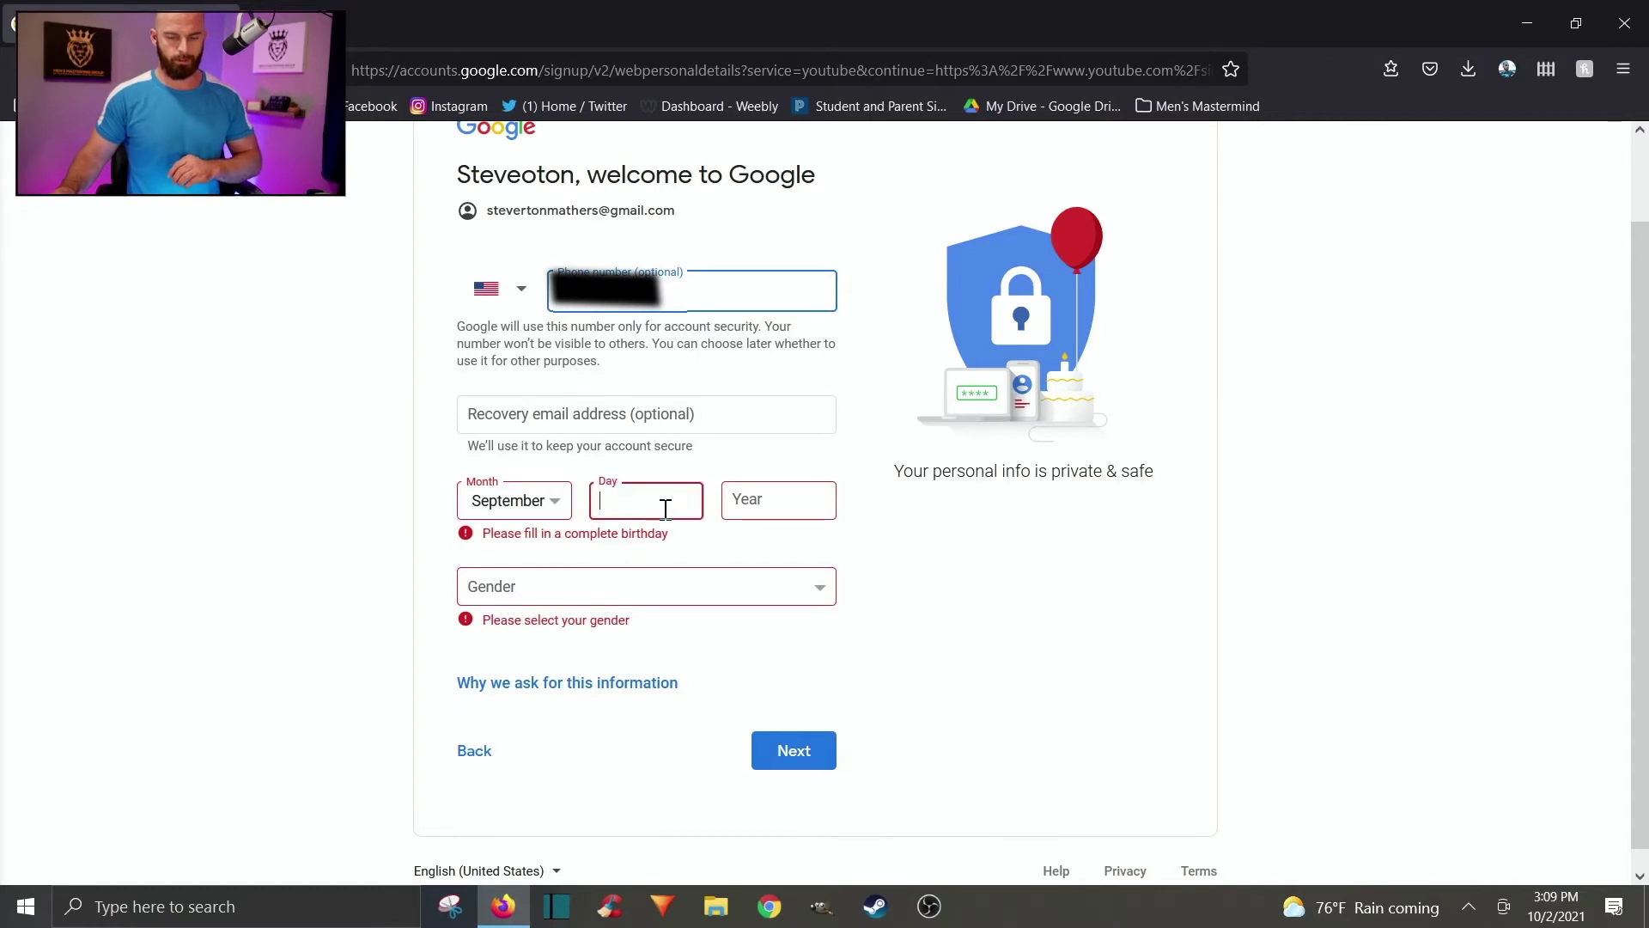
click(755, 499)
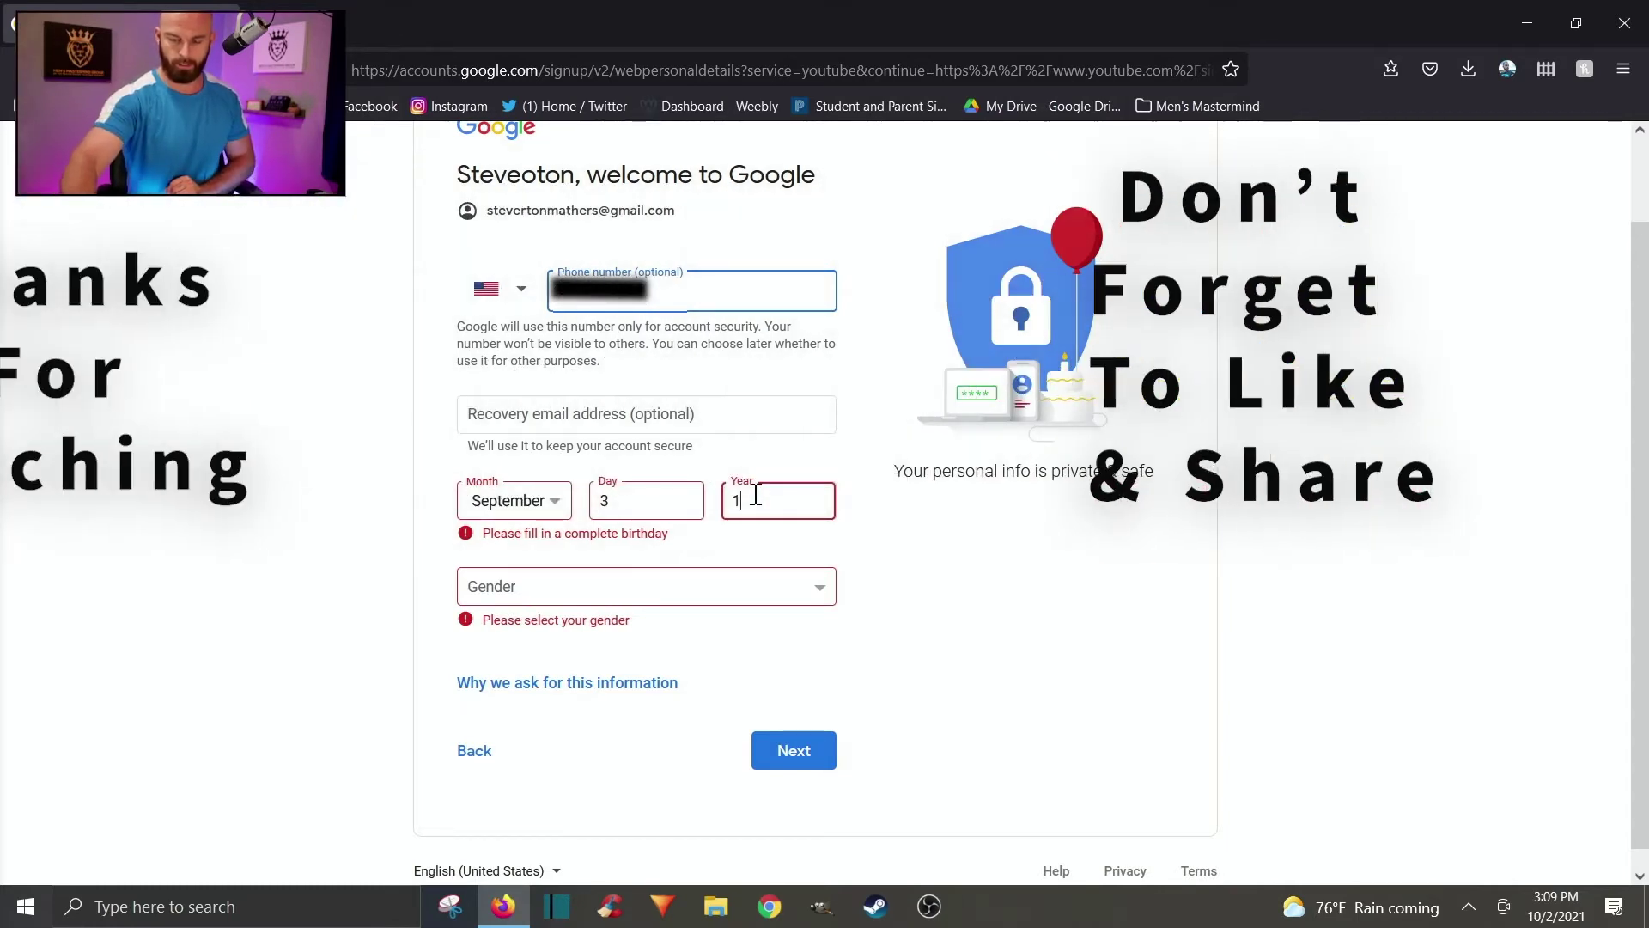
text(1987)
click(780, 593)
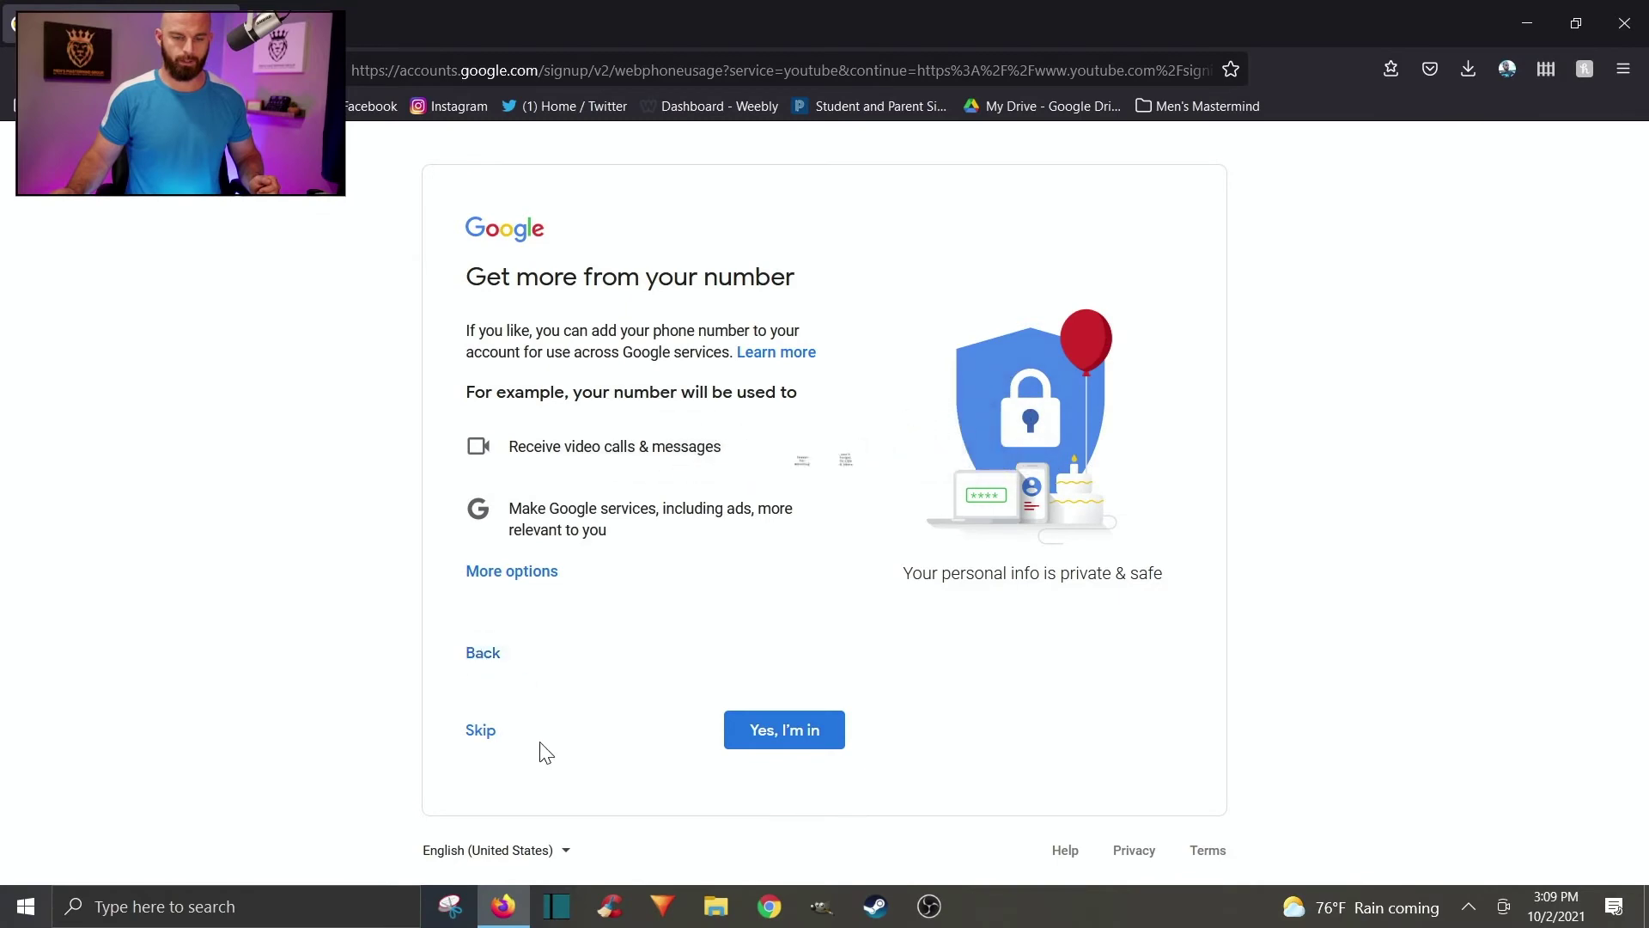
Skip adding a phone number and agree to Google's Privacy and Terms.
click(488, 734)
scroll(550, 670, down, 14)
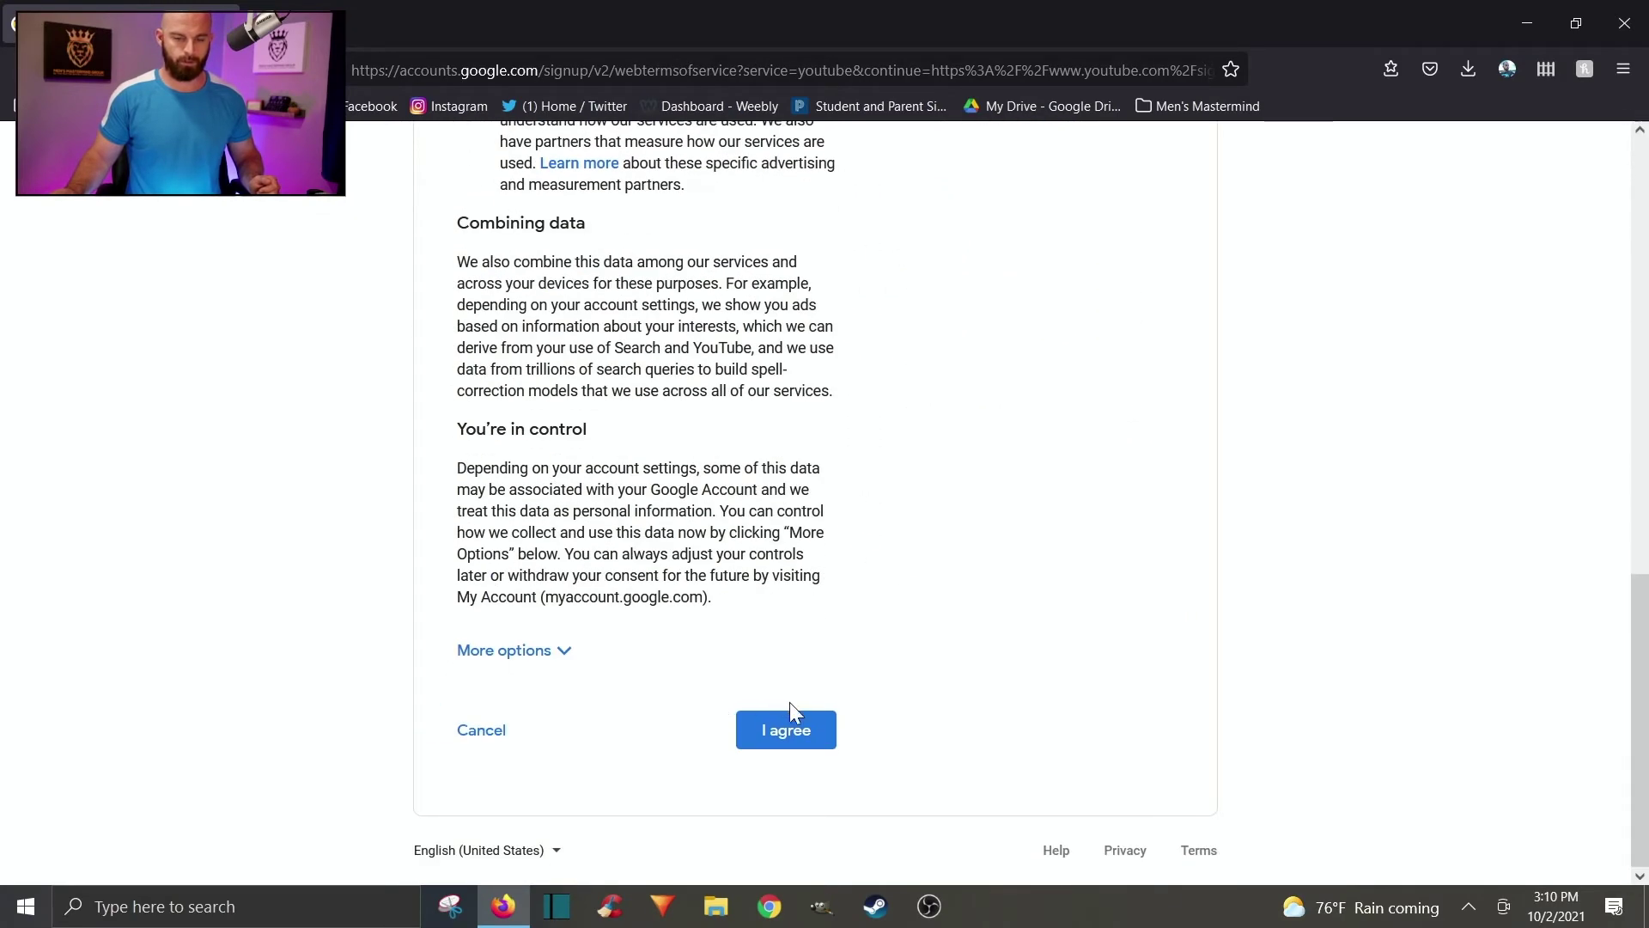
scroll(788, 697, up, 8)
scroll(787, 698, up, 4)
scroll(754, 384, down, 1)
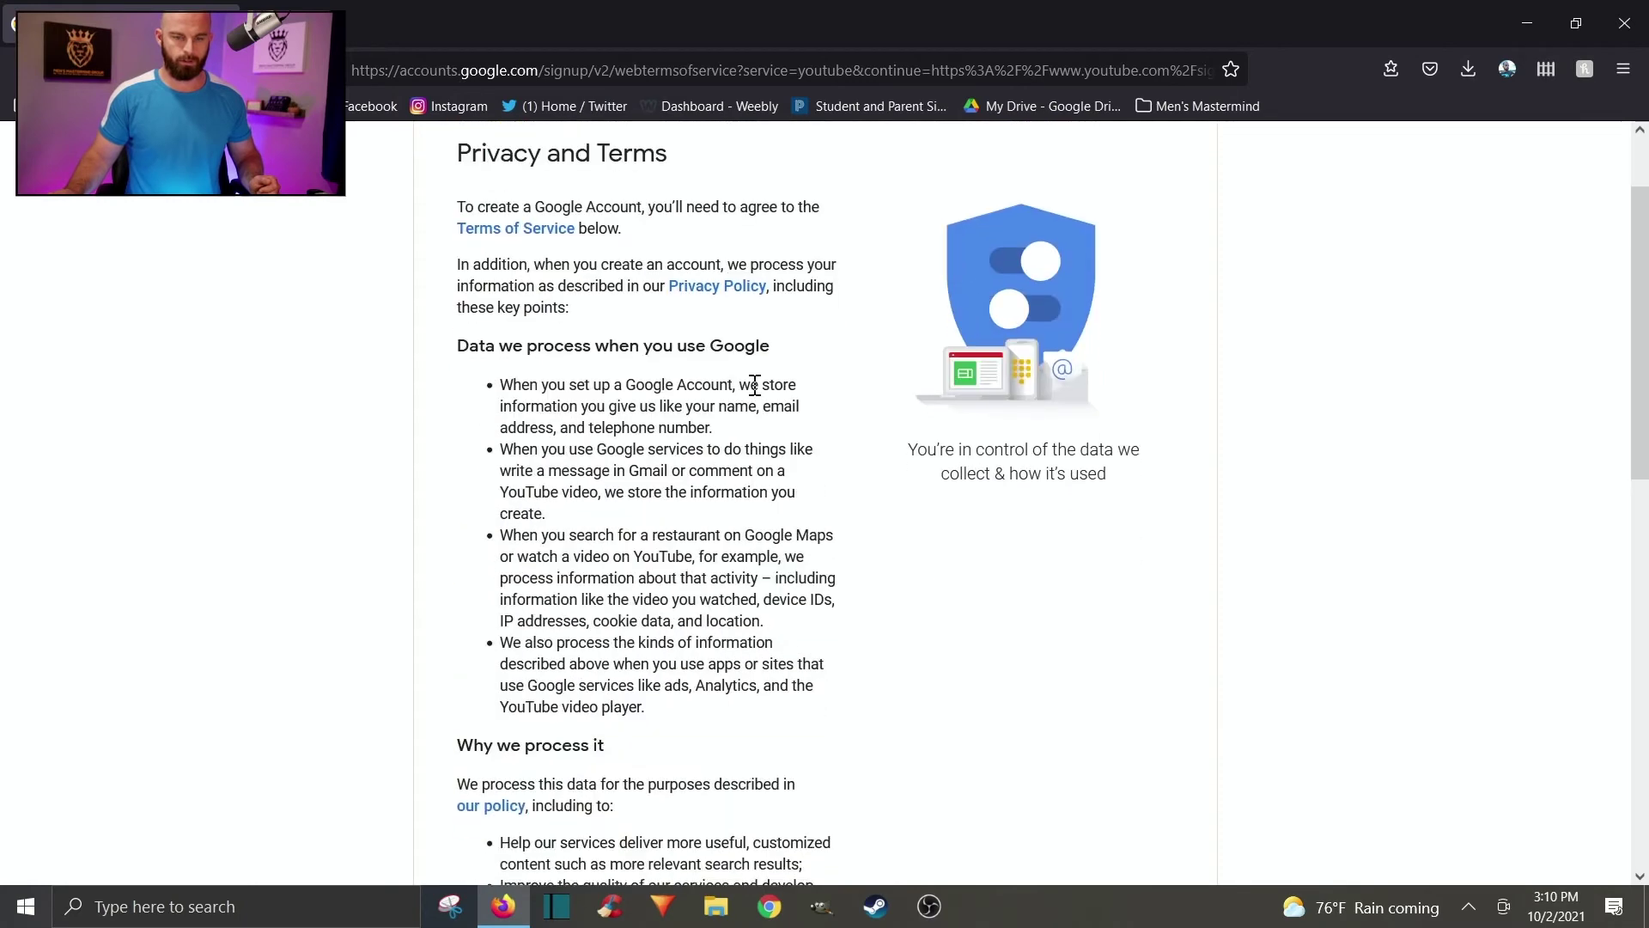
scroll(782, 474, down, 10)
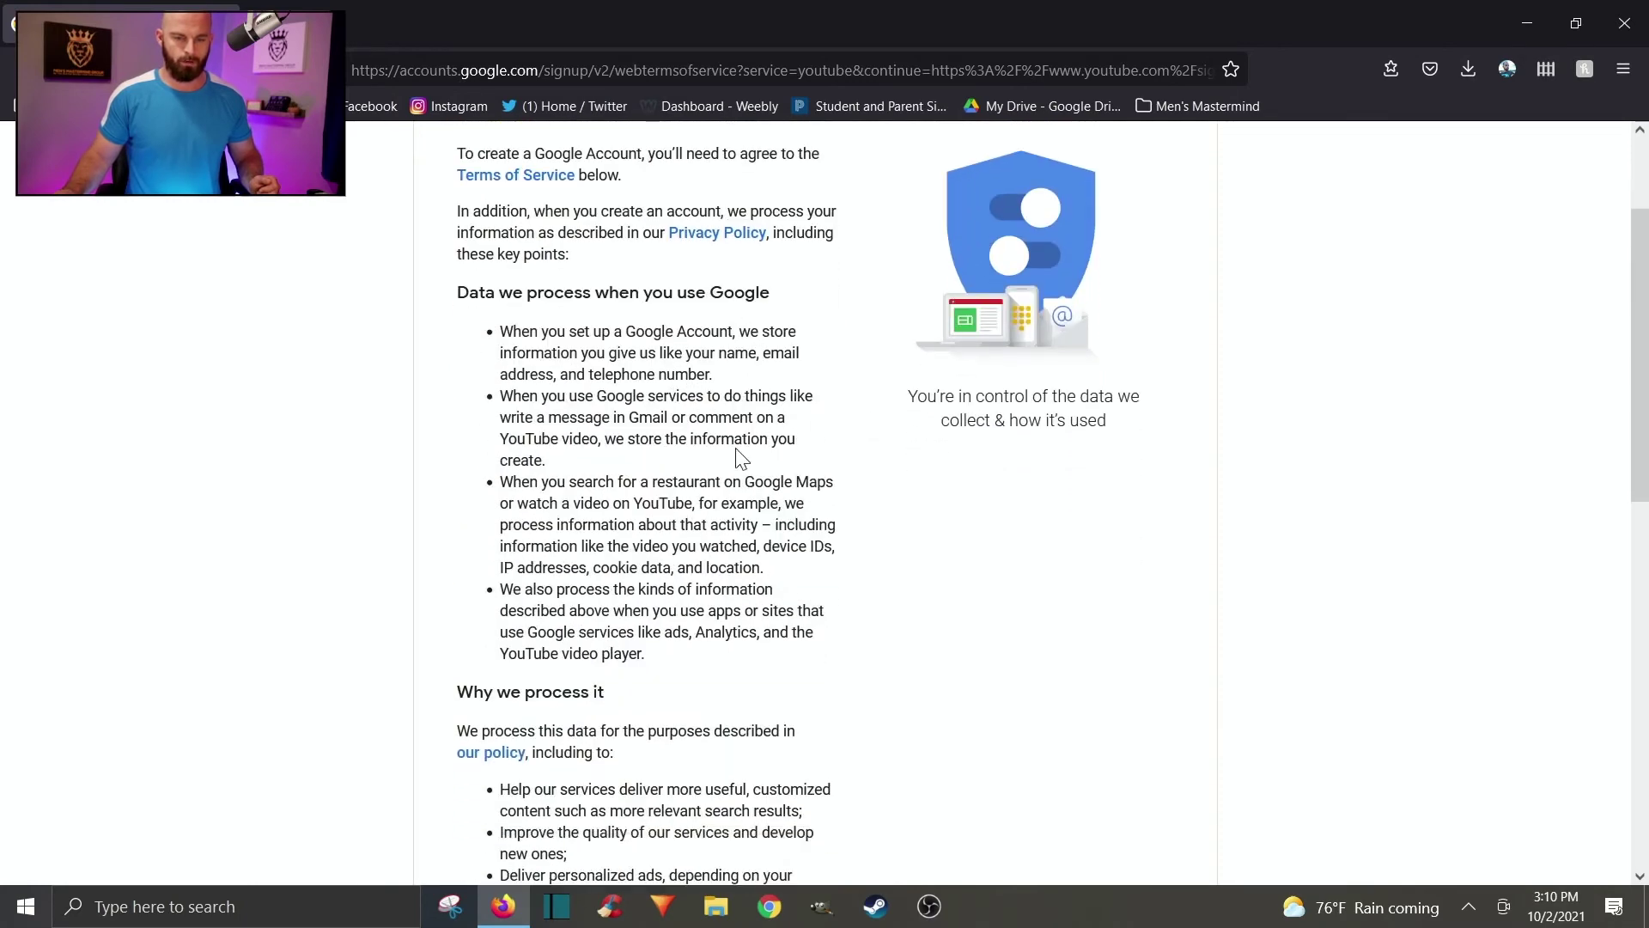
click(816, 736)
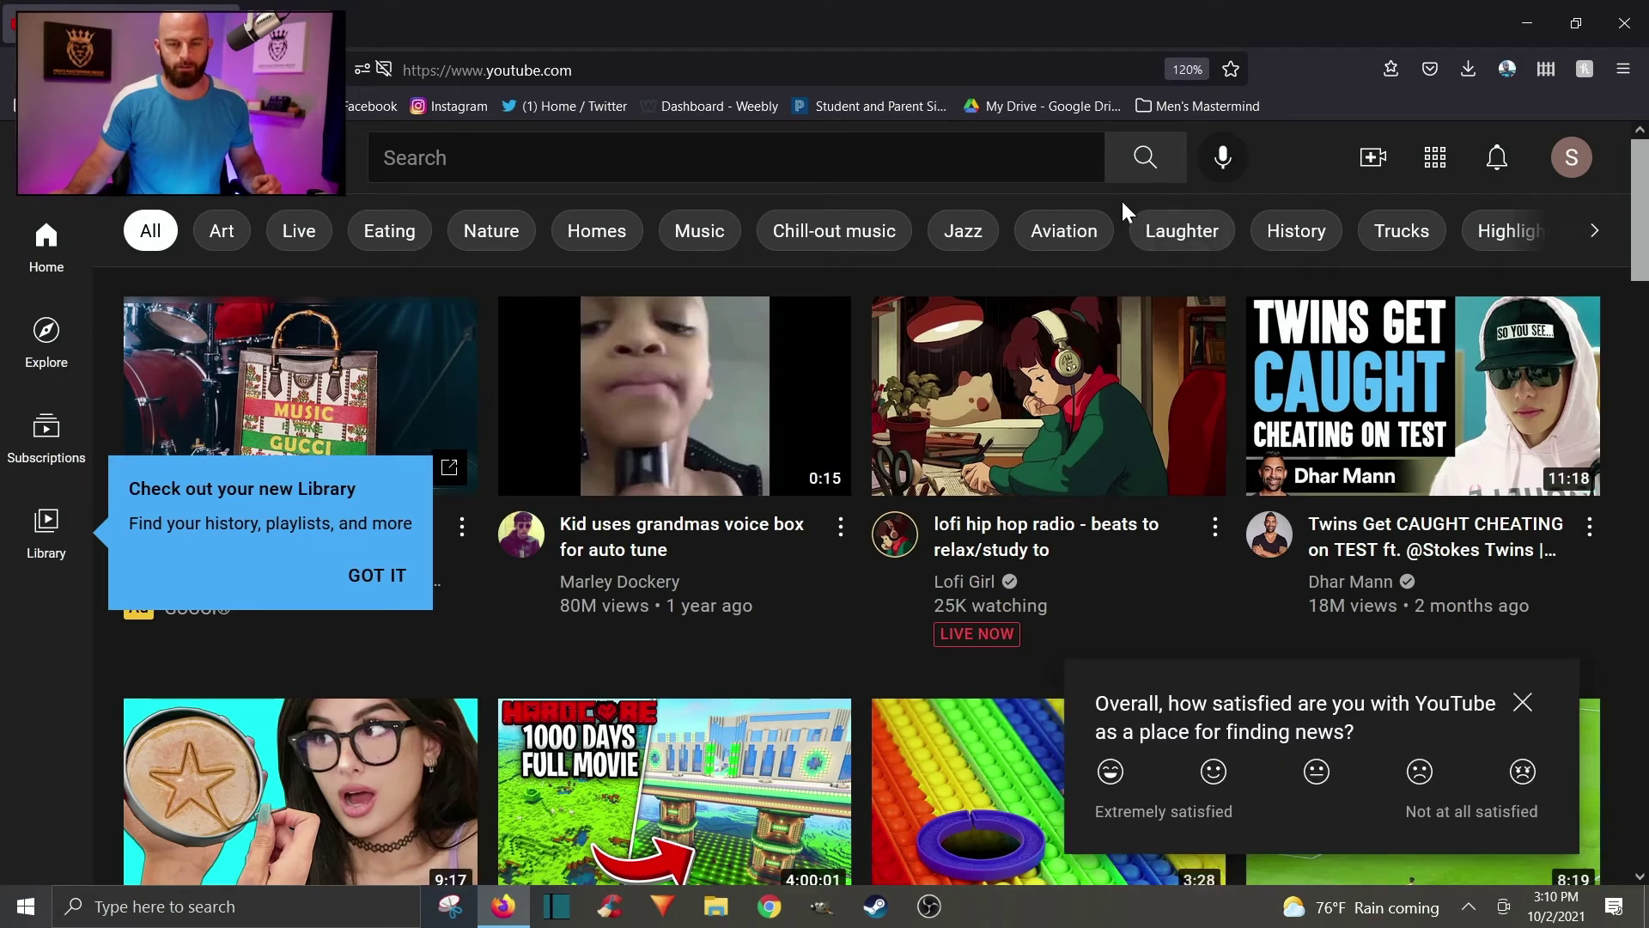
Create the channel using the uploaded tree photo, cropped around the tree, as avatar.
click(1570, 164)
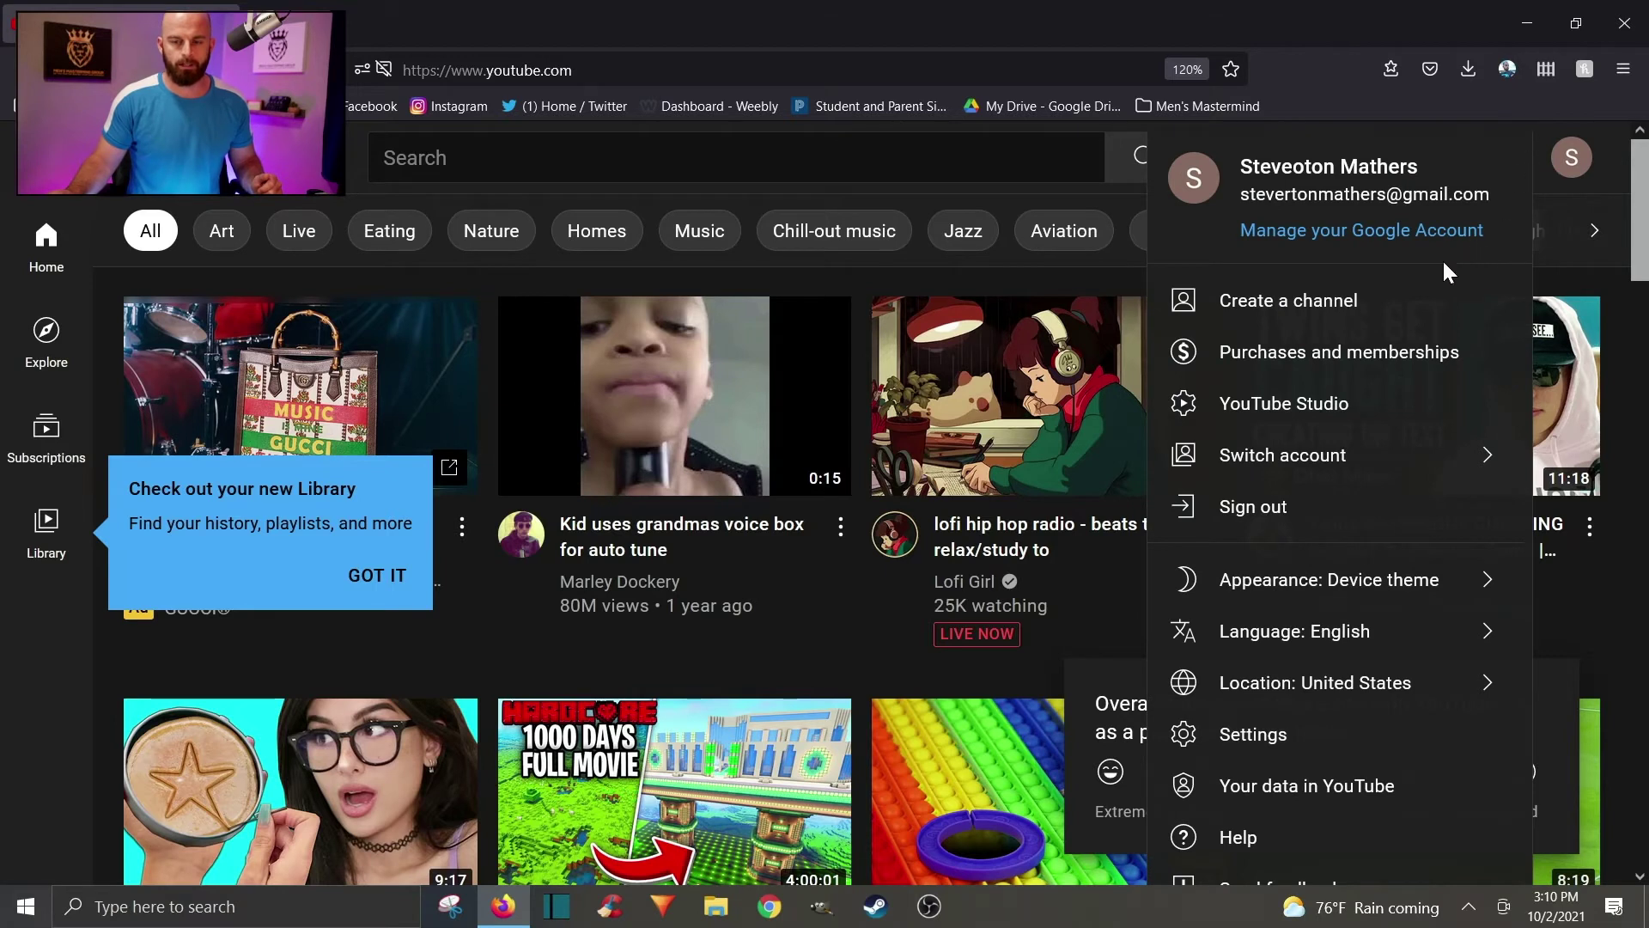
click(1358, 325)
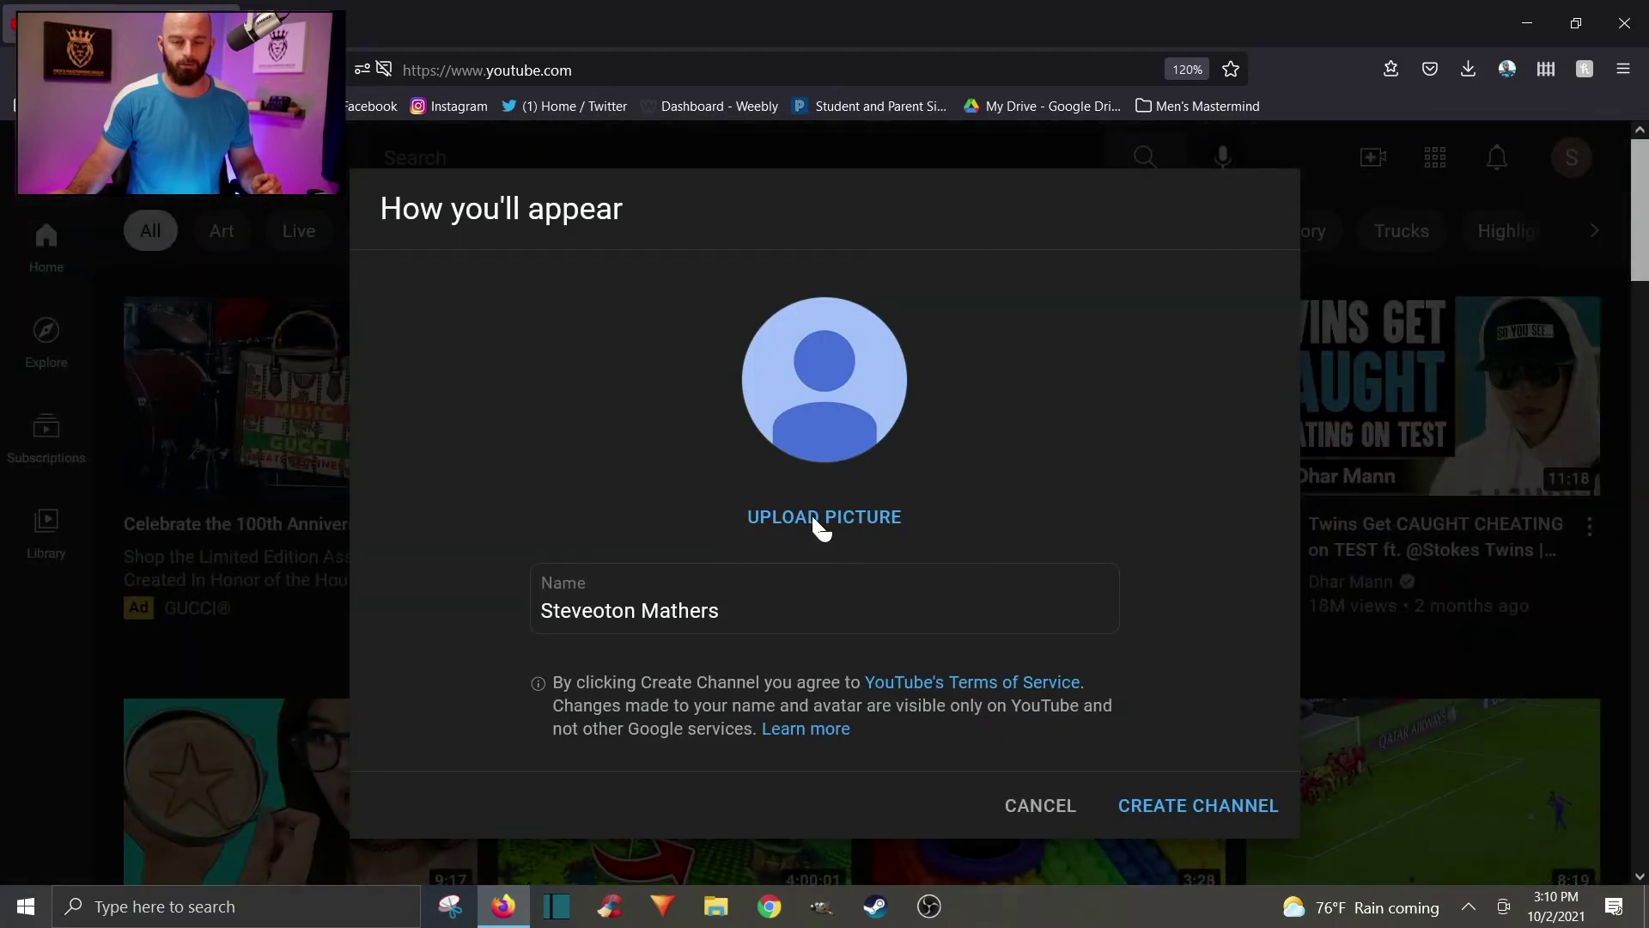
click(834, 518)
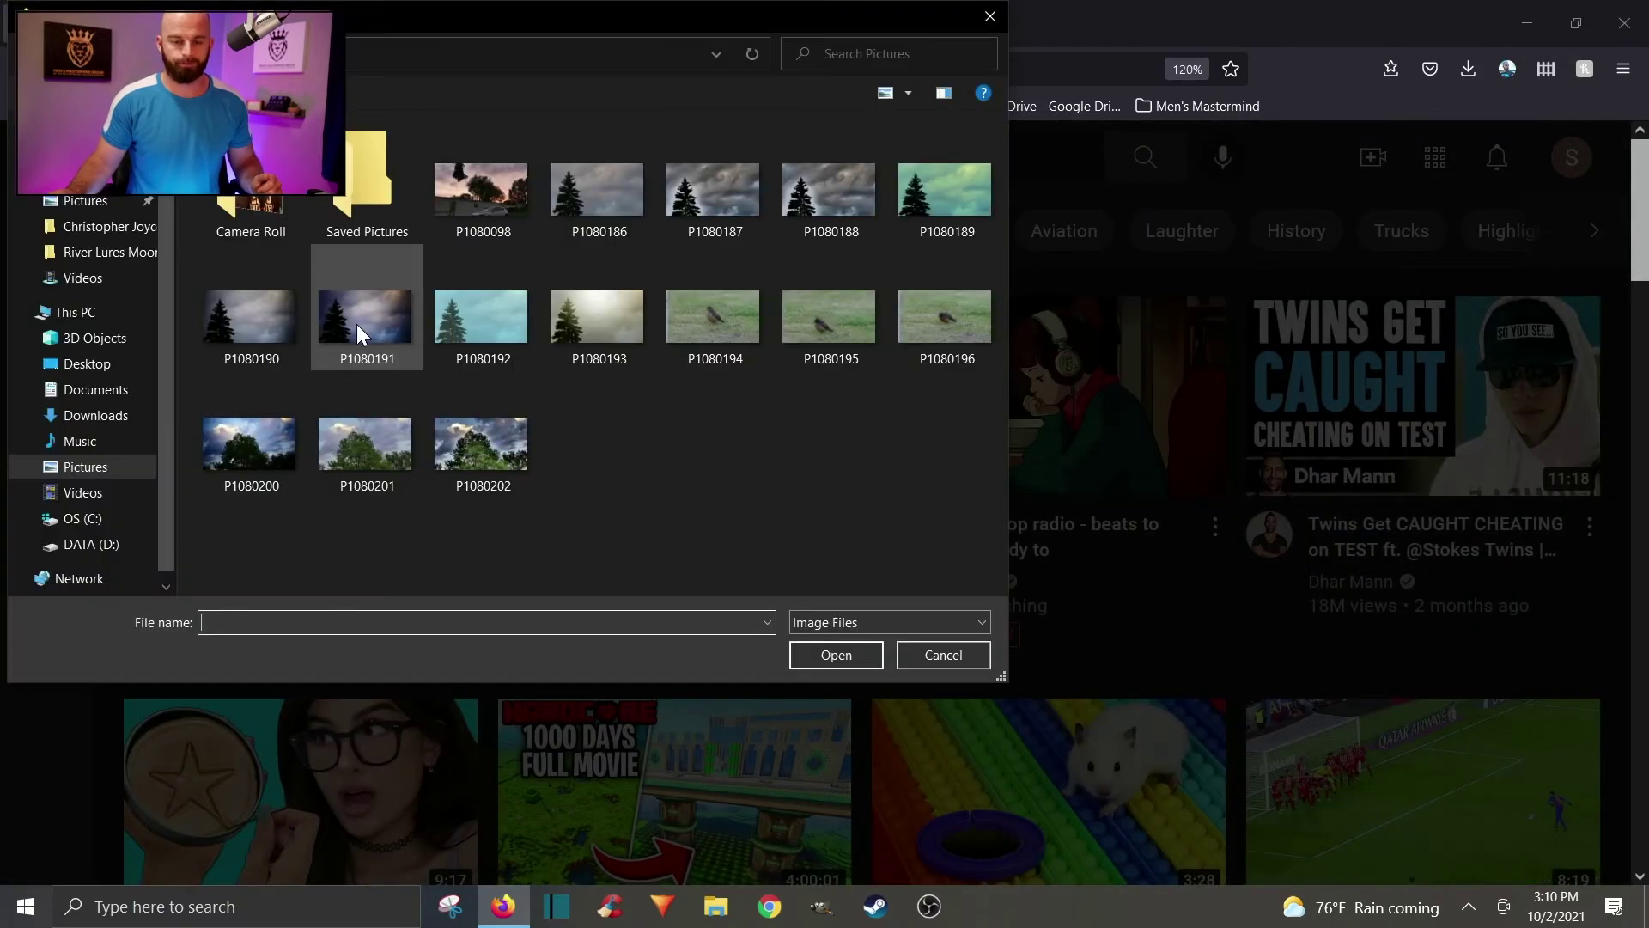
click(282, 354)
click(853, 655)
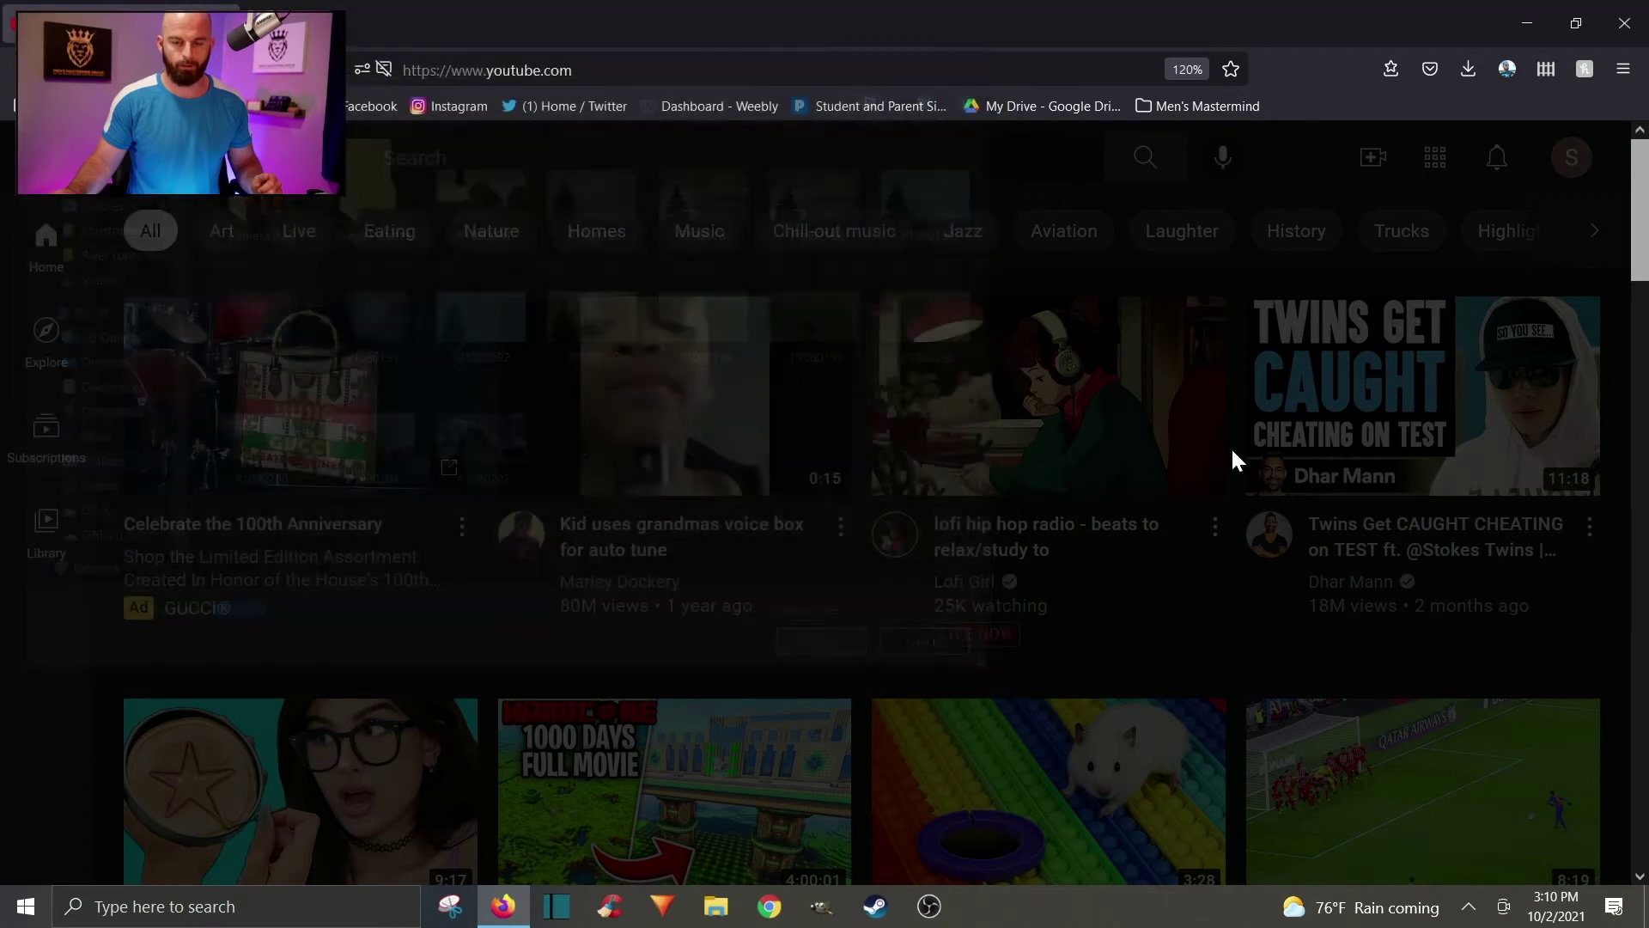
drag(831, 532, 548, 595)
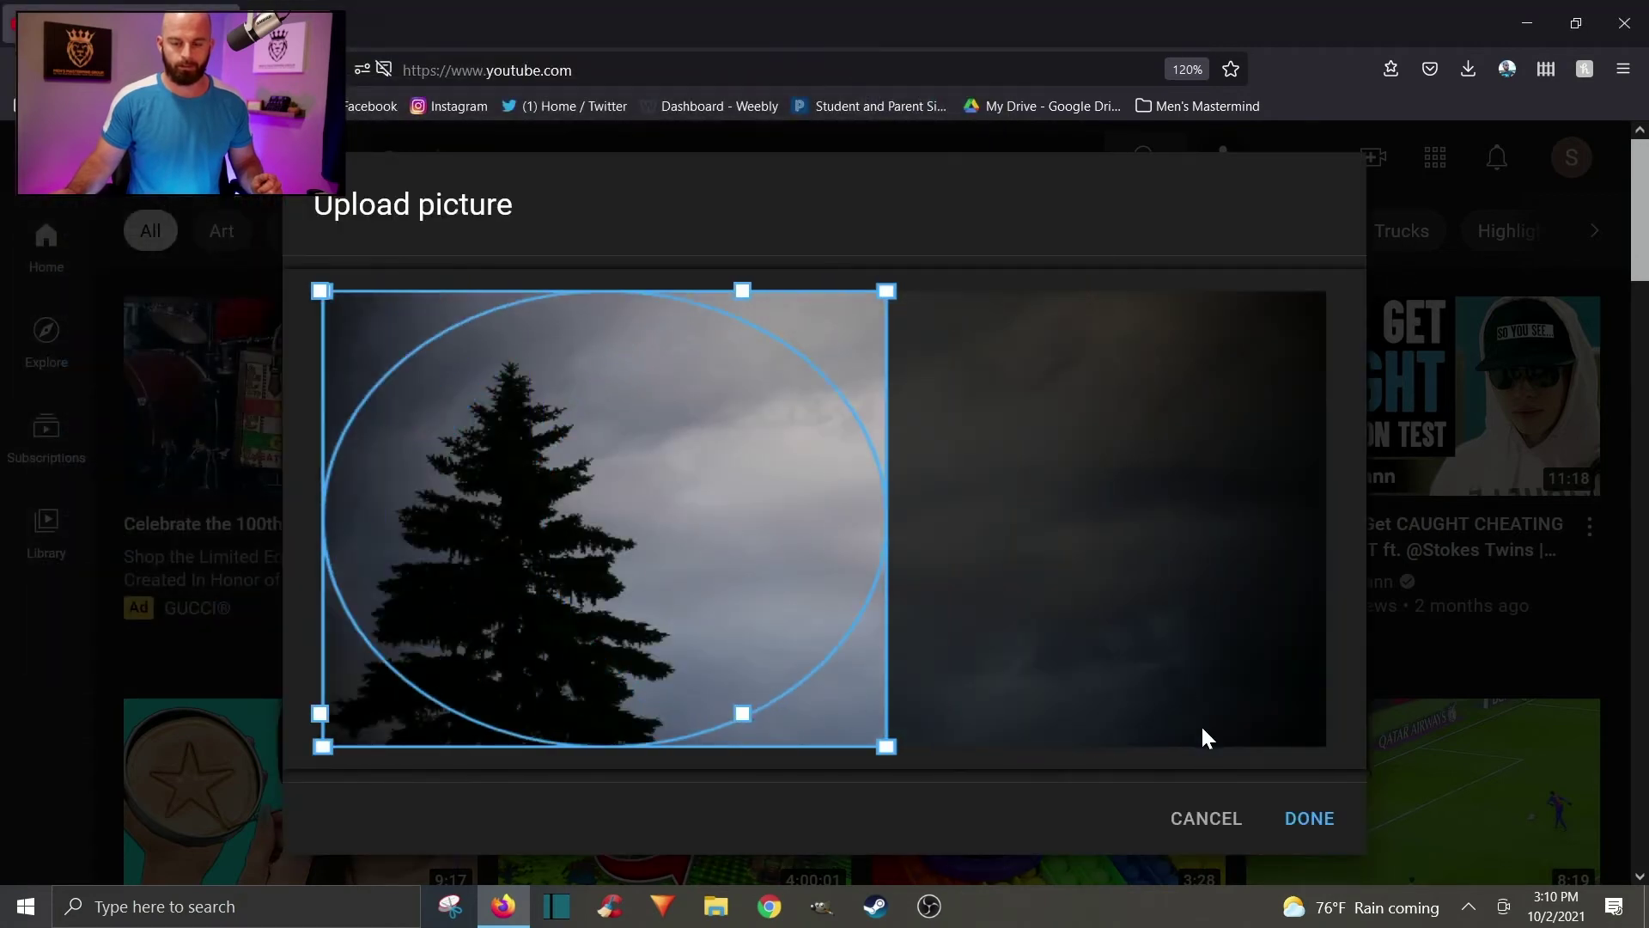
click(1314, 818)
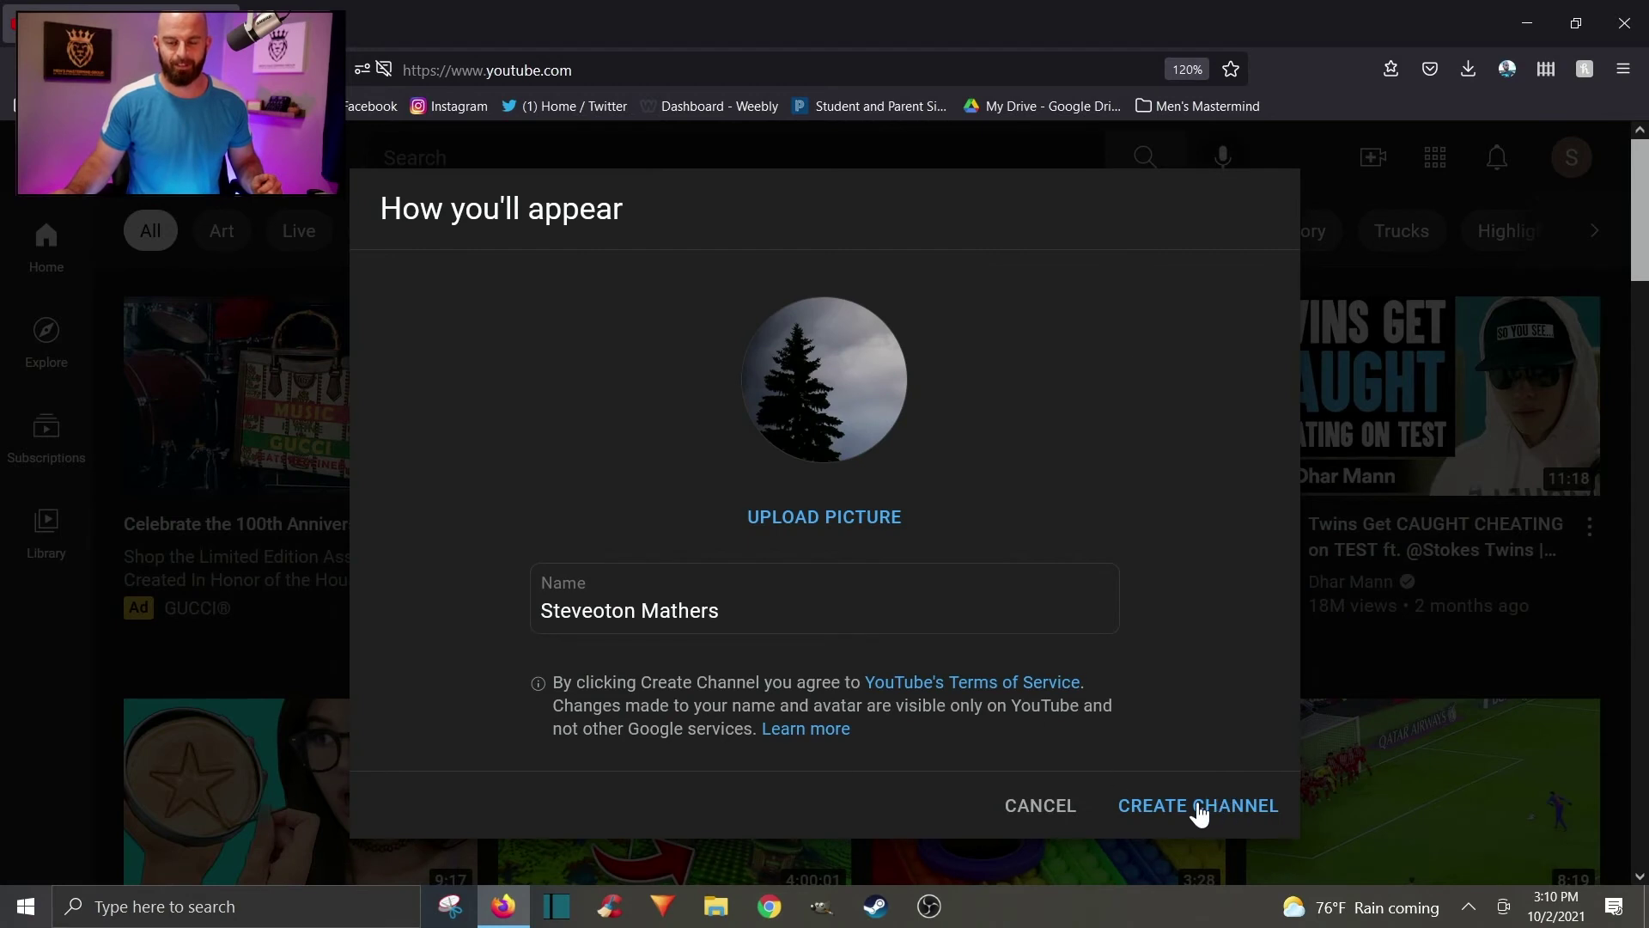
click(1200, 807)
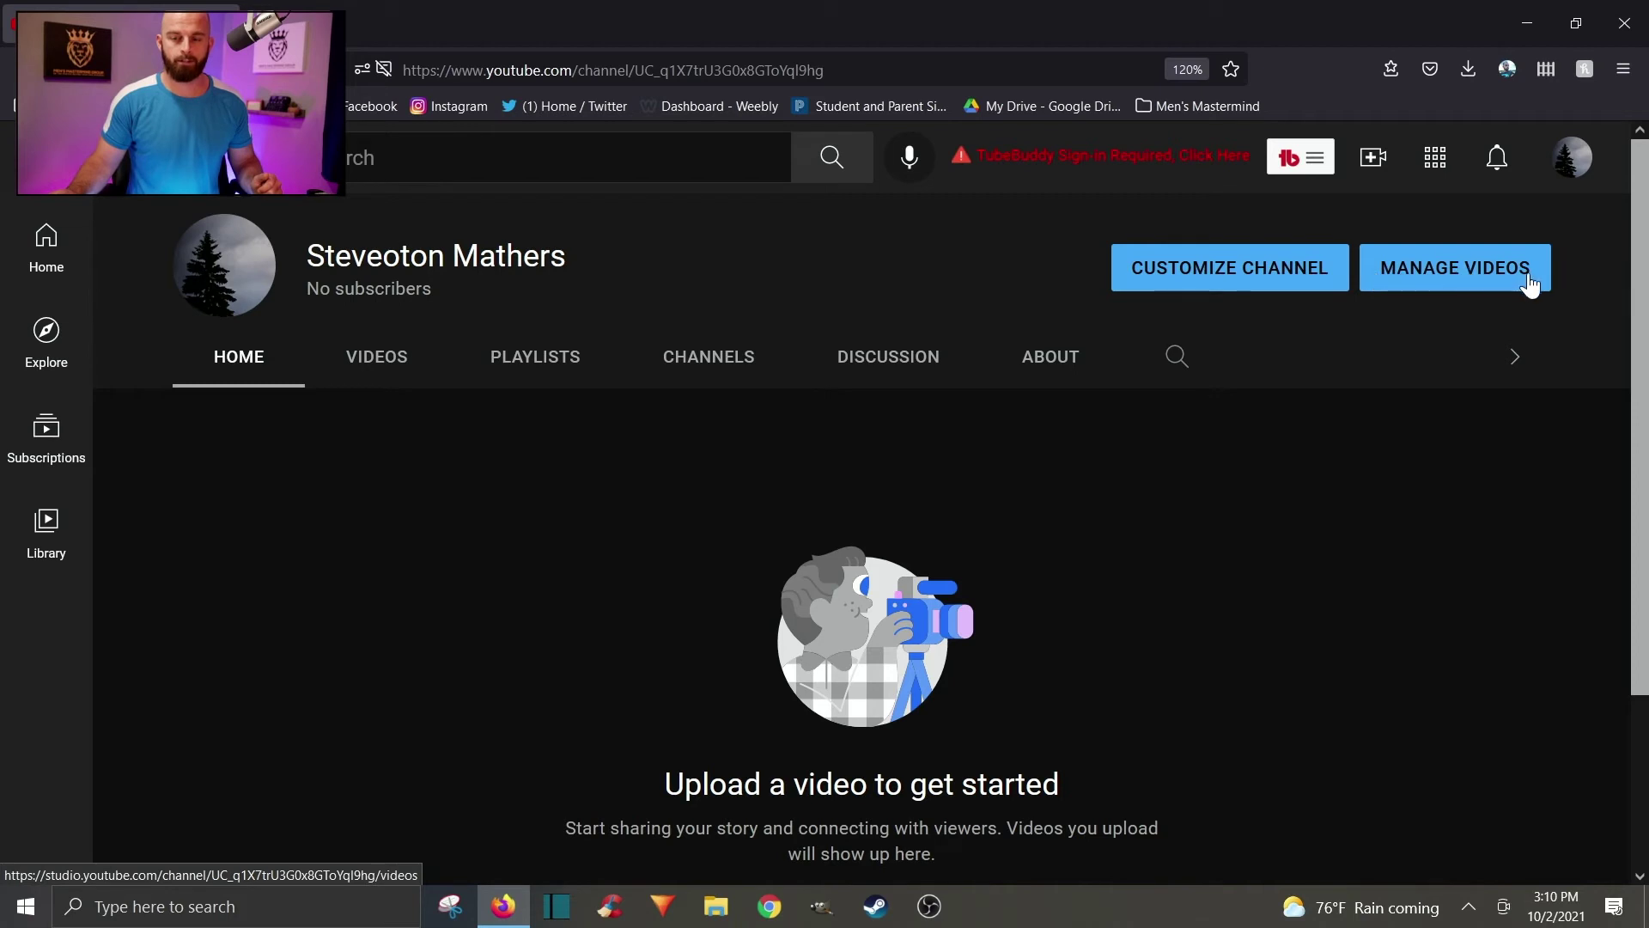
Check the Create, YouTube apps and notifications menus, then switch to YouTube Studio.
click(1375, 160)
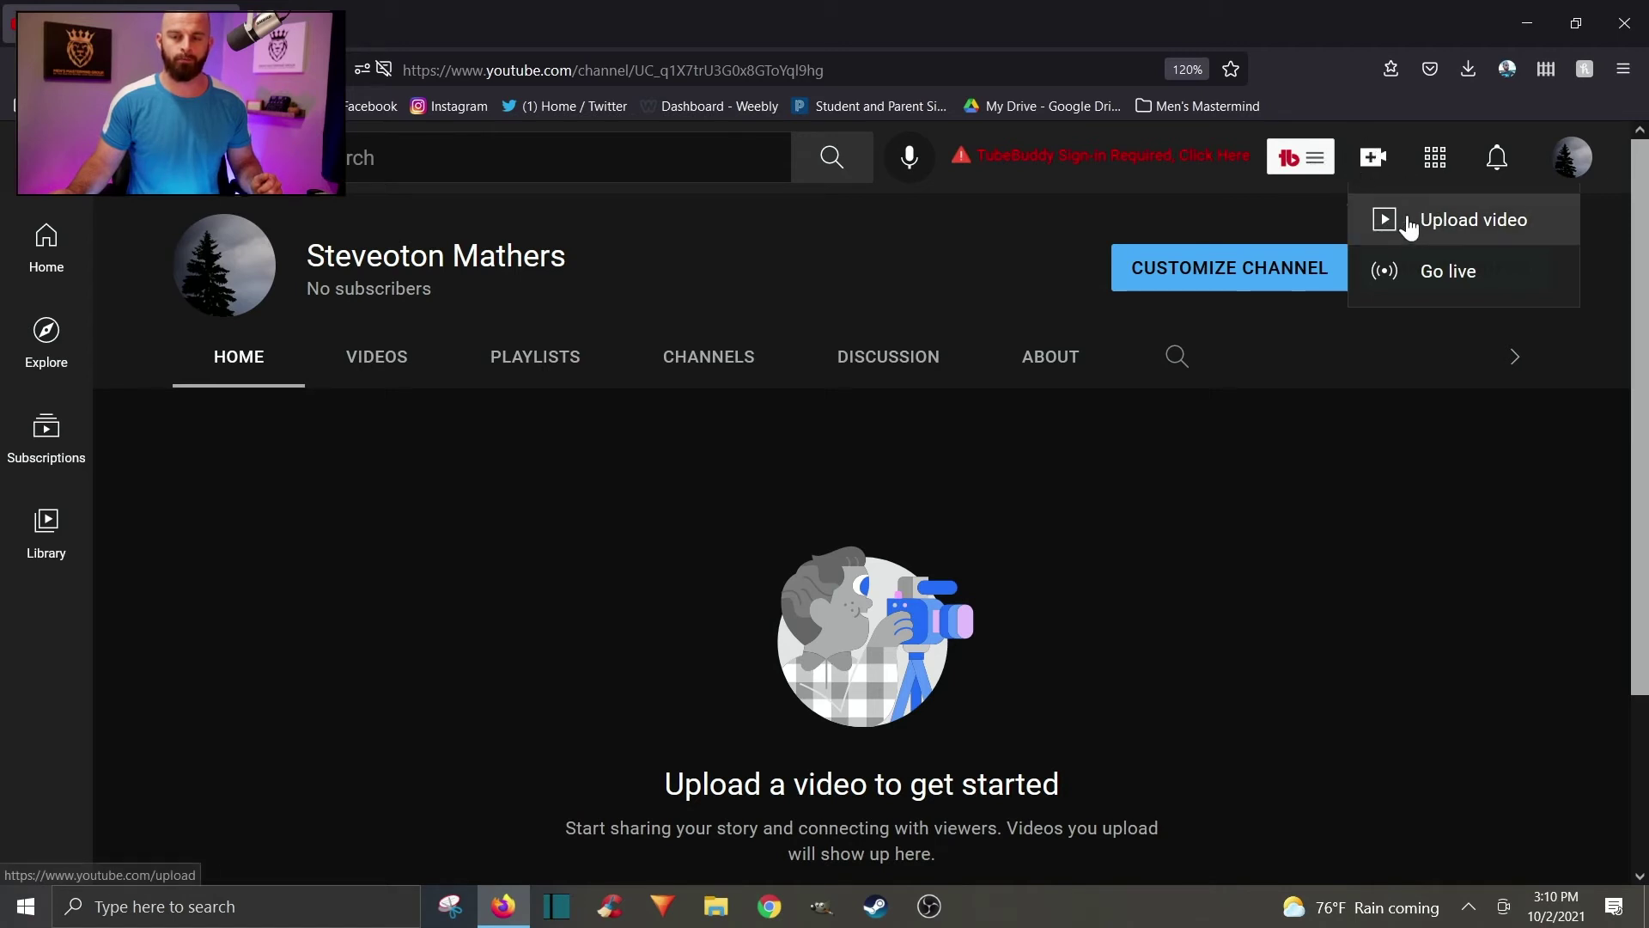
click(1435, 162)
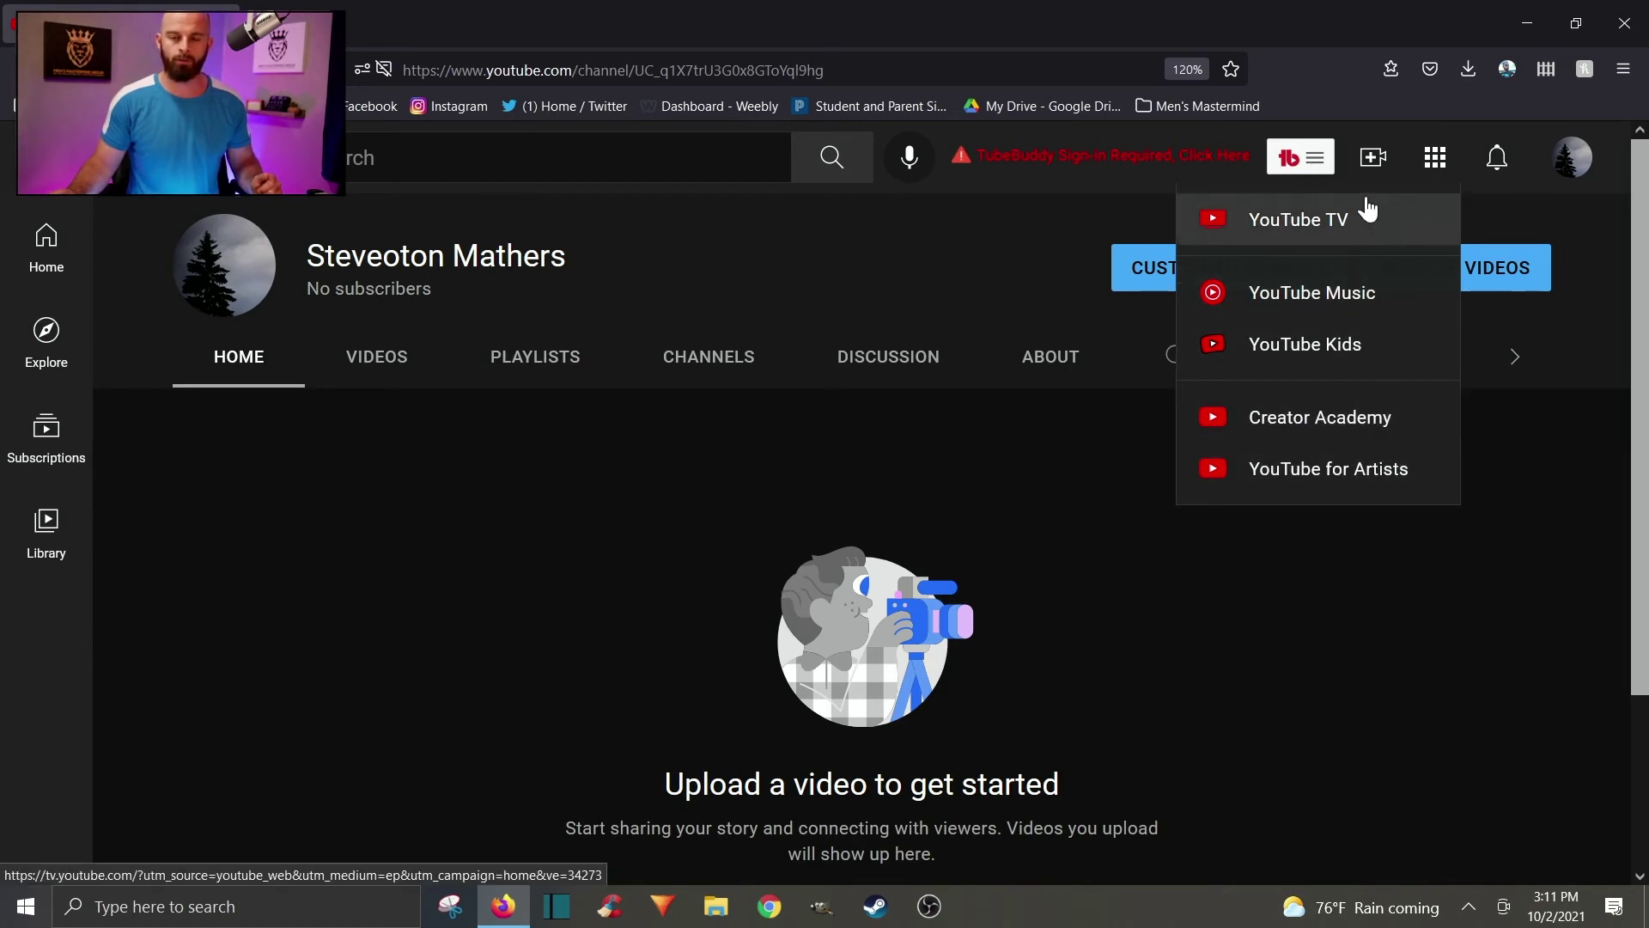
click(1499, 172)
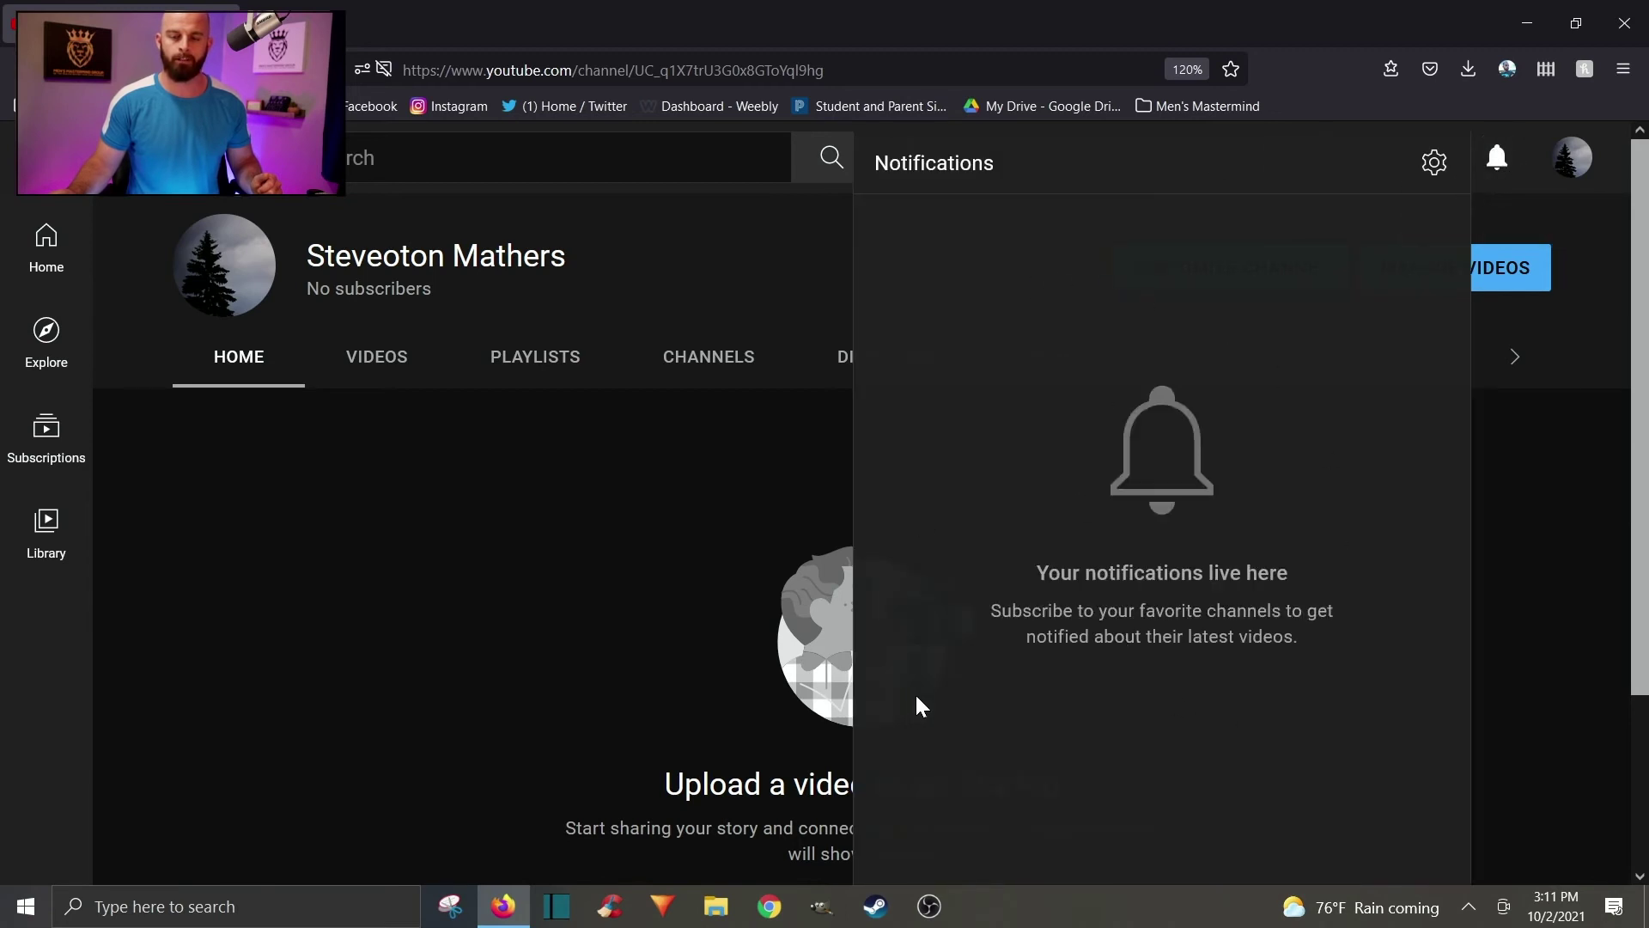
click(1574, 159)
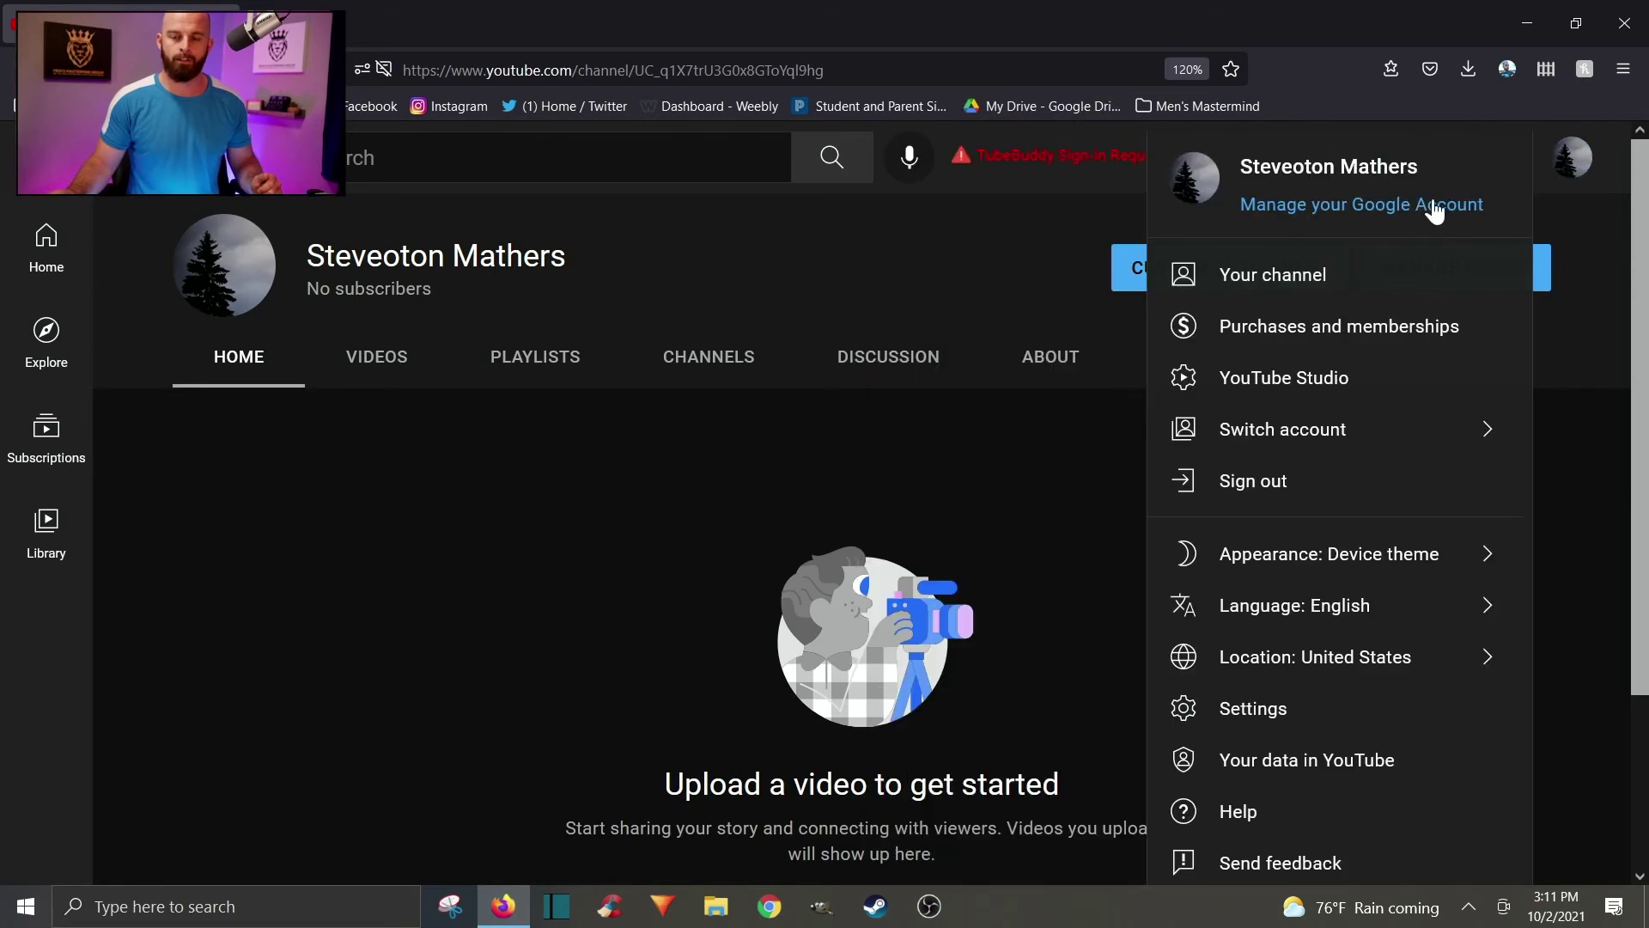
click(1303, 376)
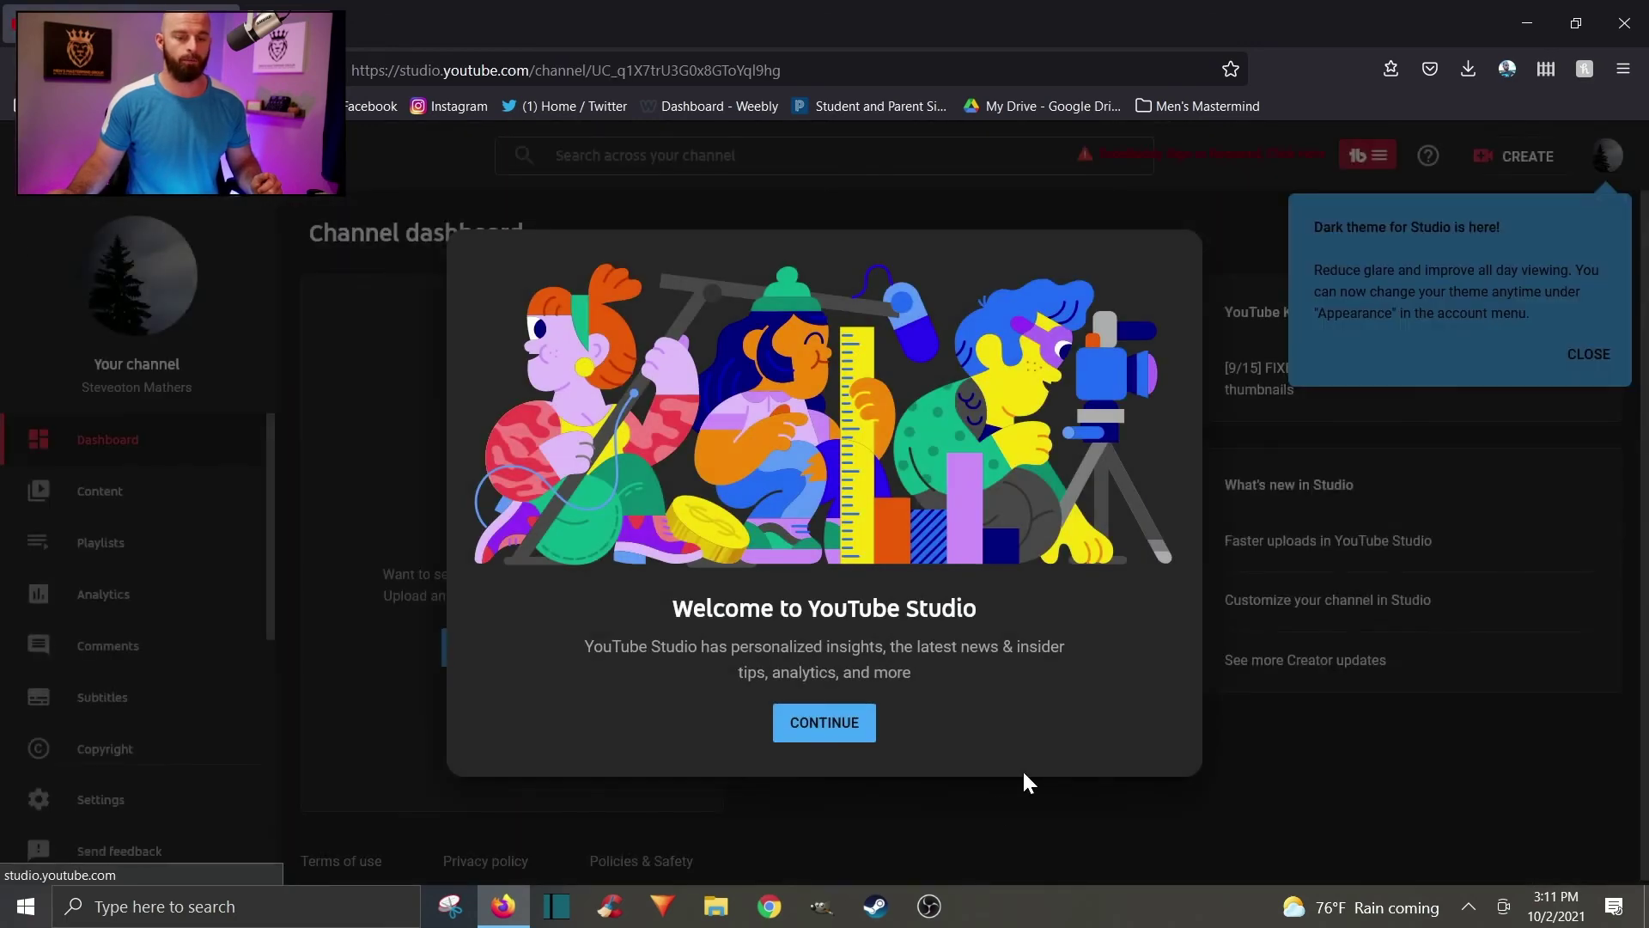
Close the Studio welcome dialog and dark-theme tip, then go back to Your channel.
click(860, 739)
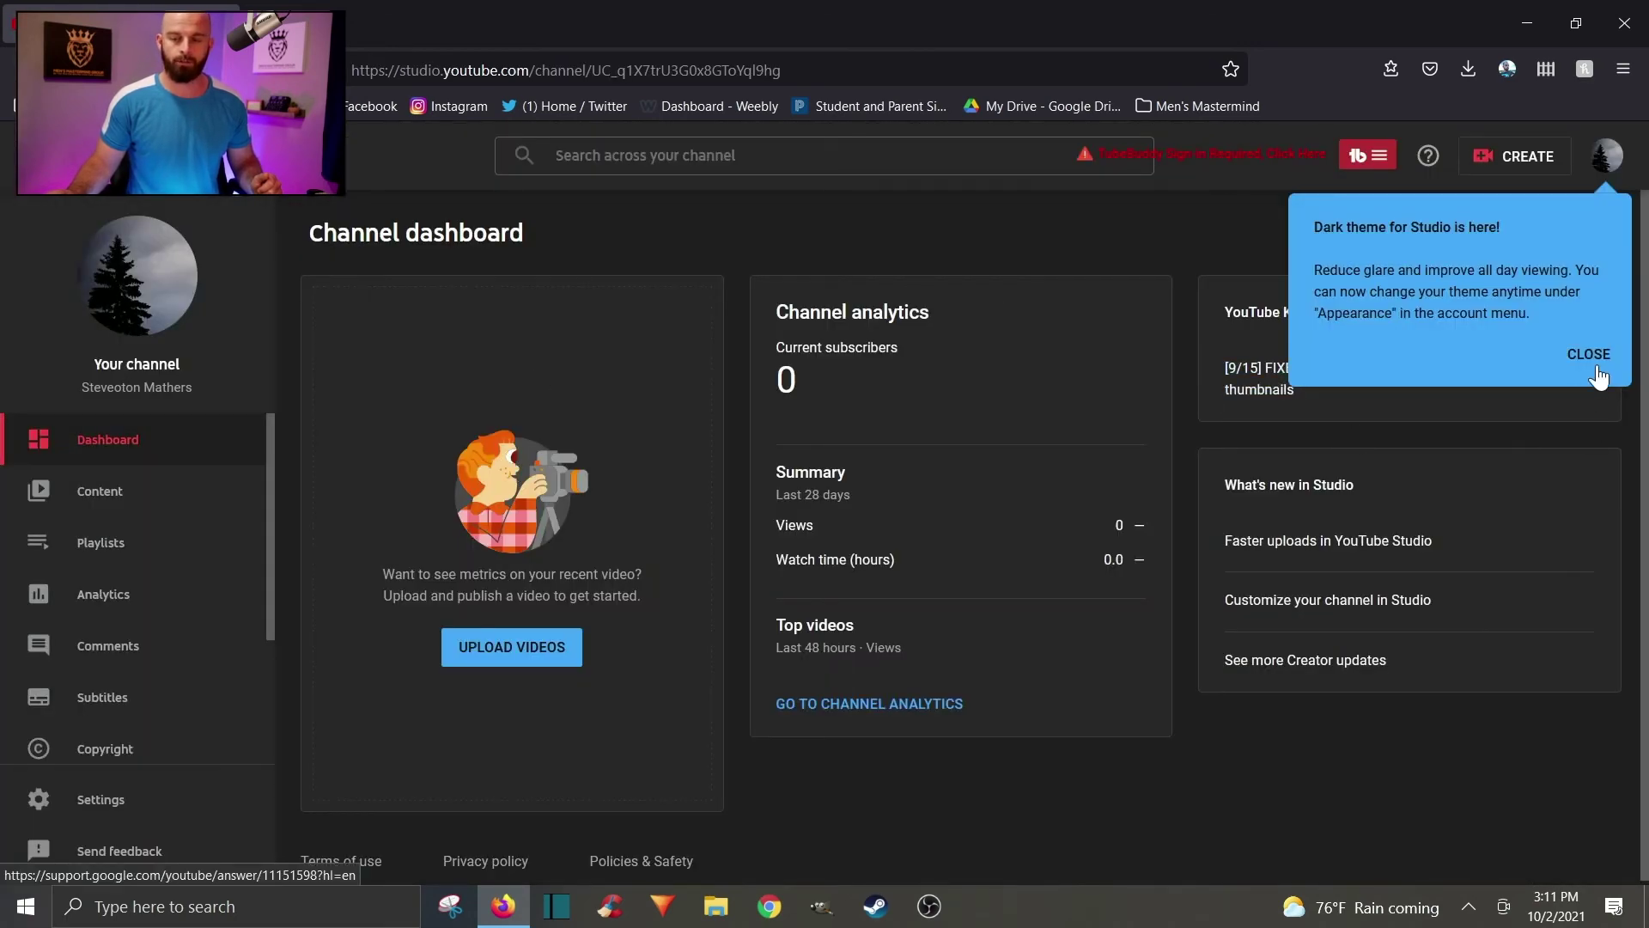
click(1600, 368)
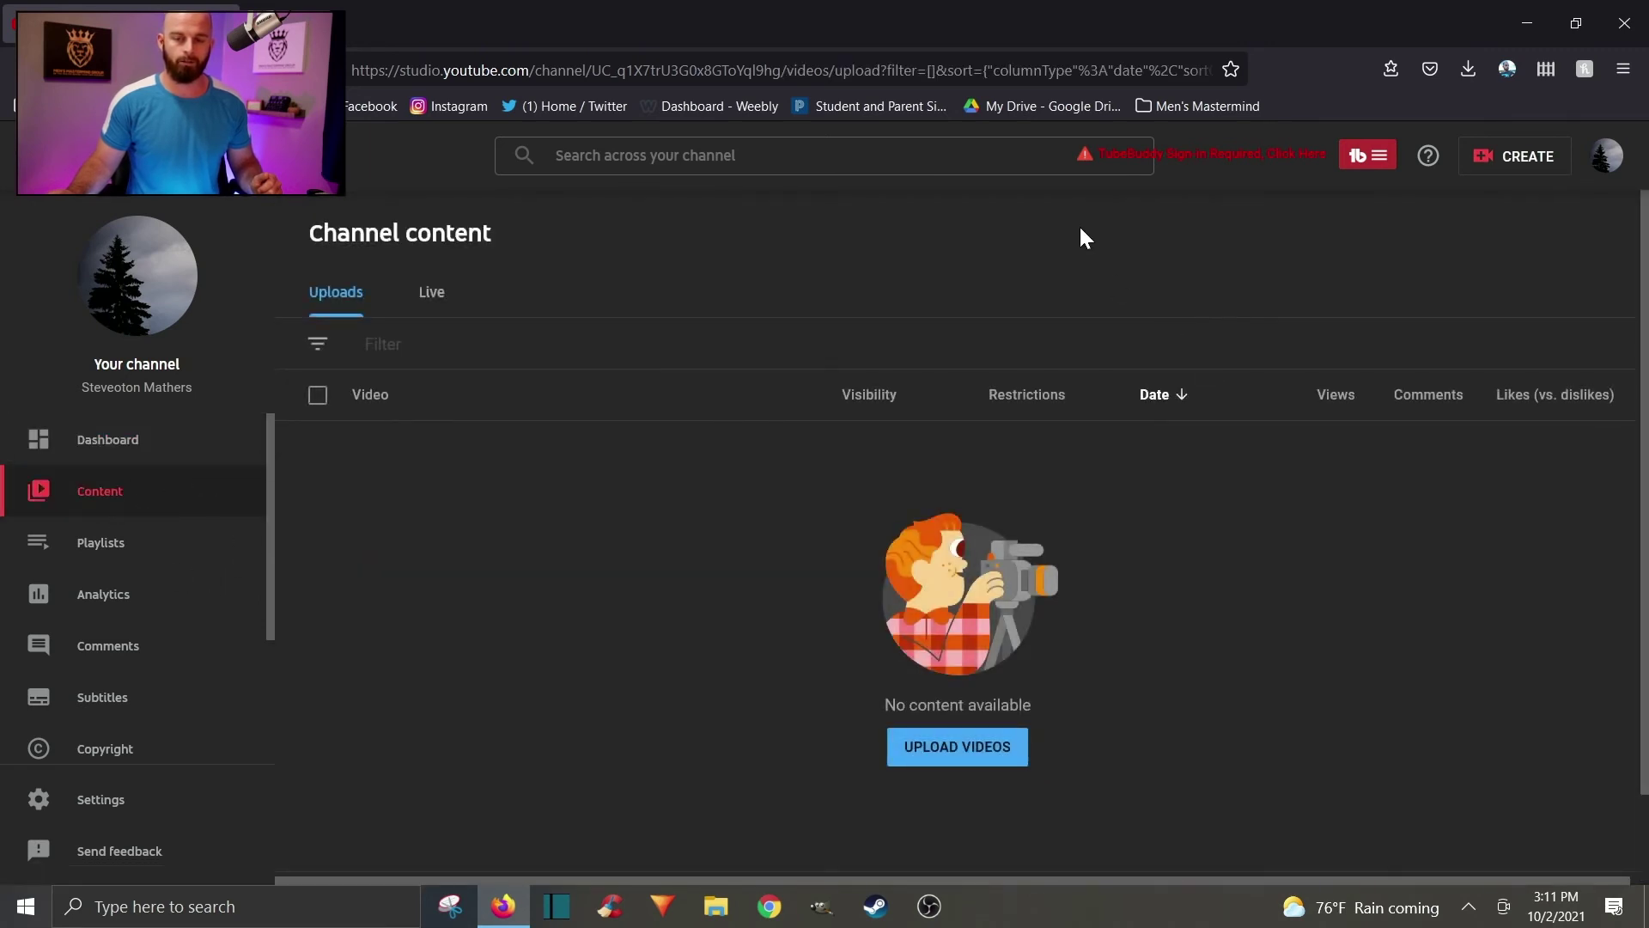
click(1603, 172)
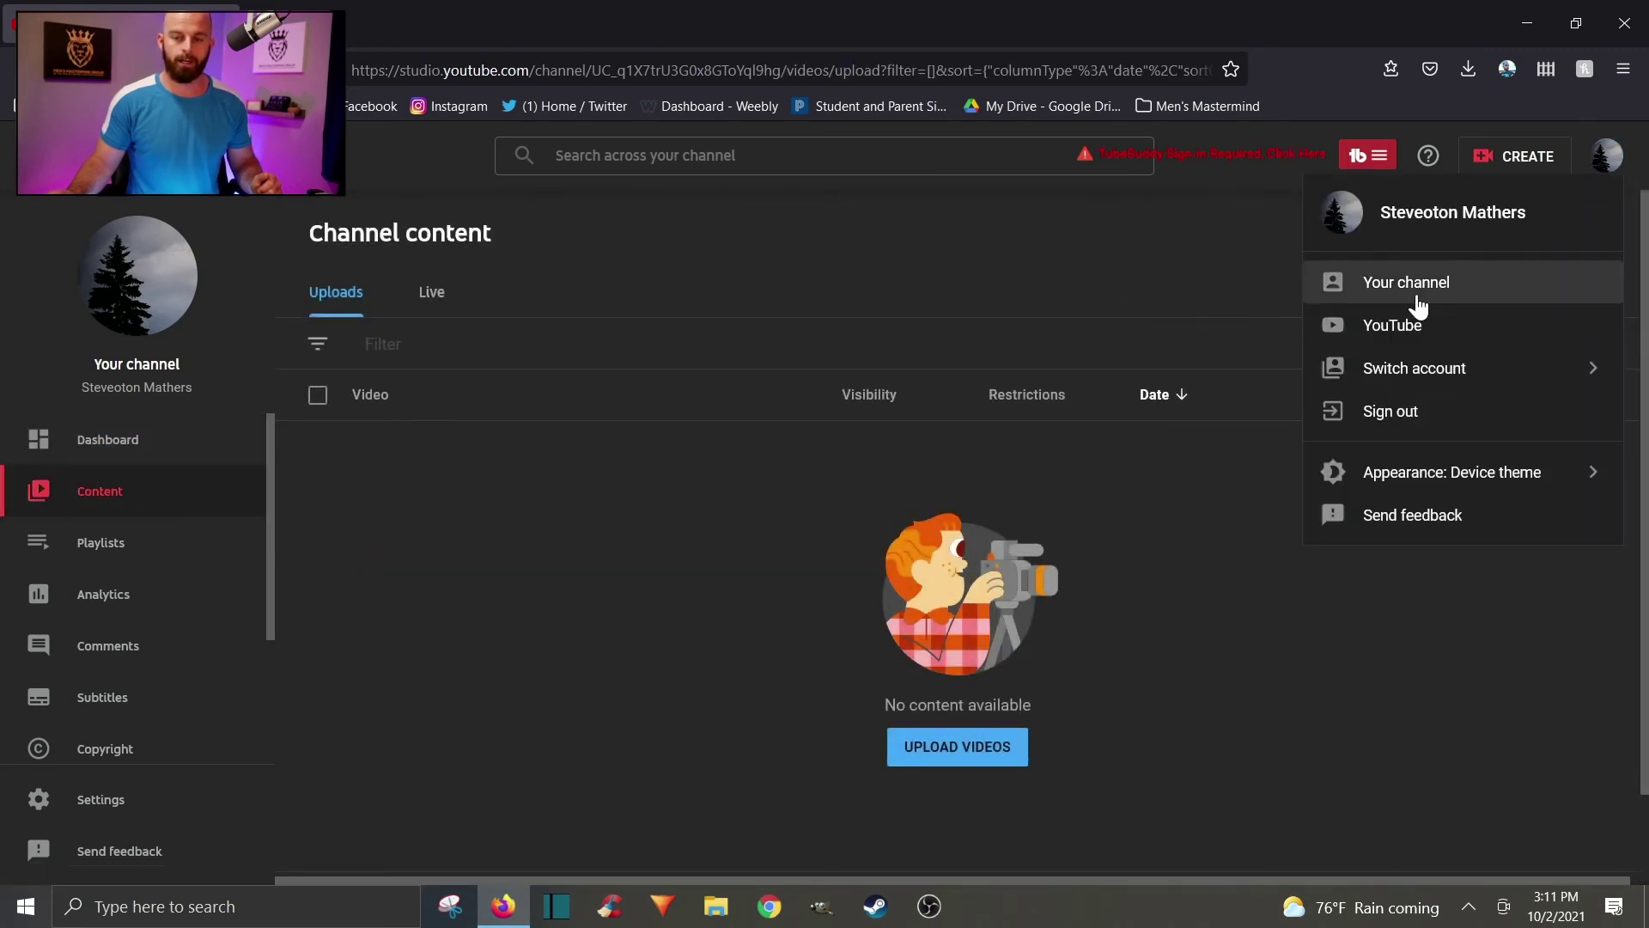
click(1401, 276)
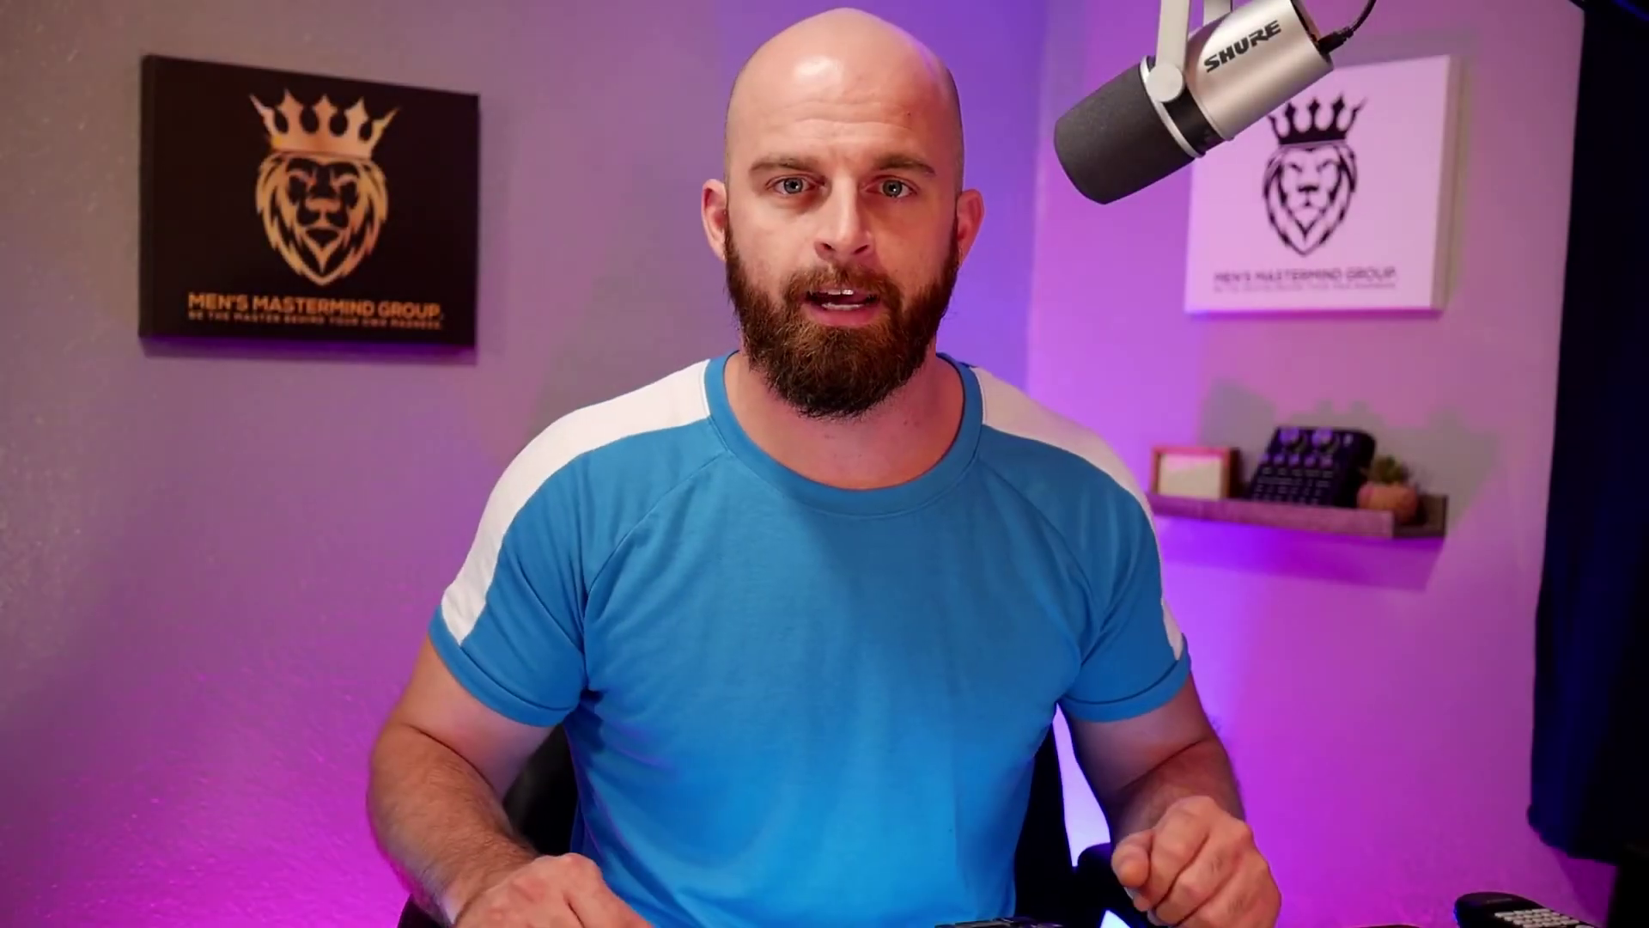